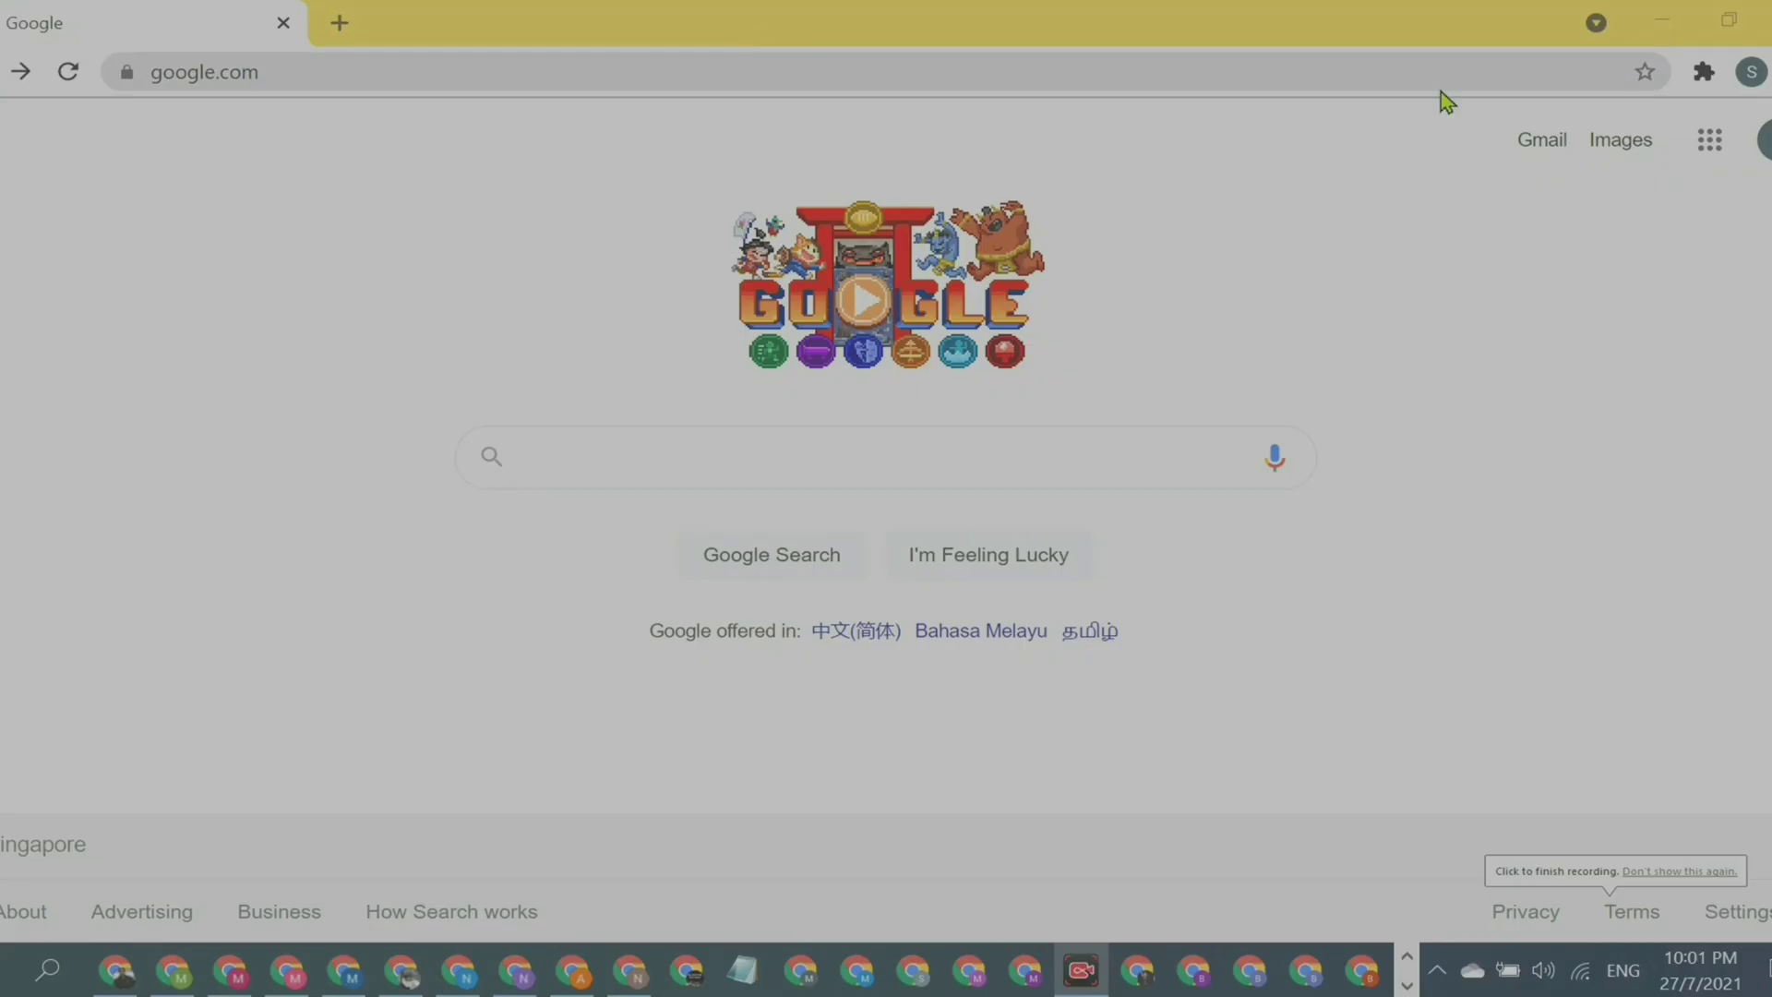
# Close the Google apps list and enter 'Youtube video ad skip trigger' in the Google search box.
pyautogui.click(1707, 152)
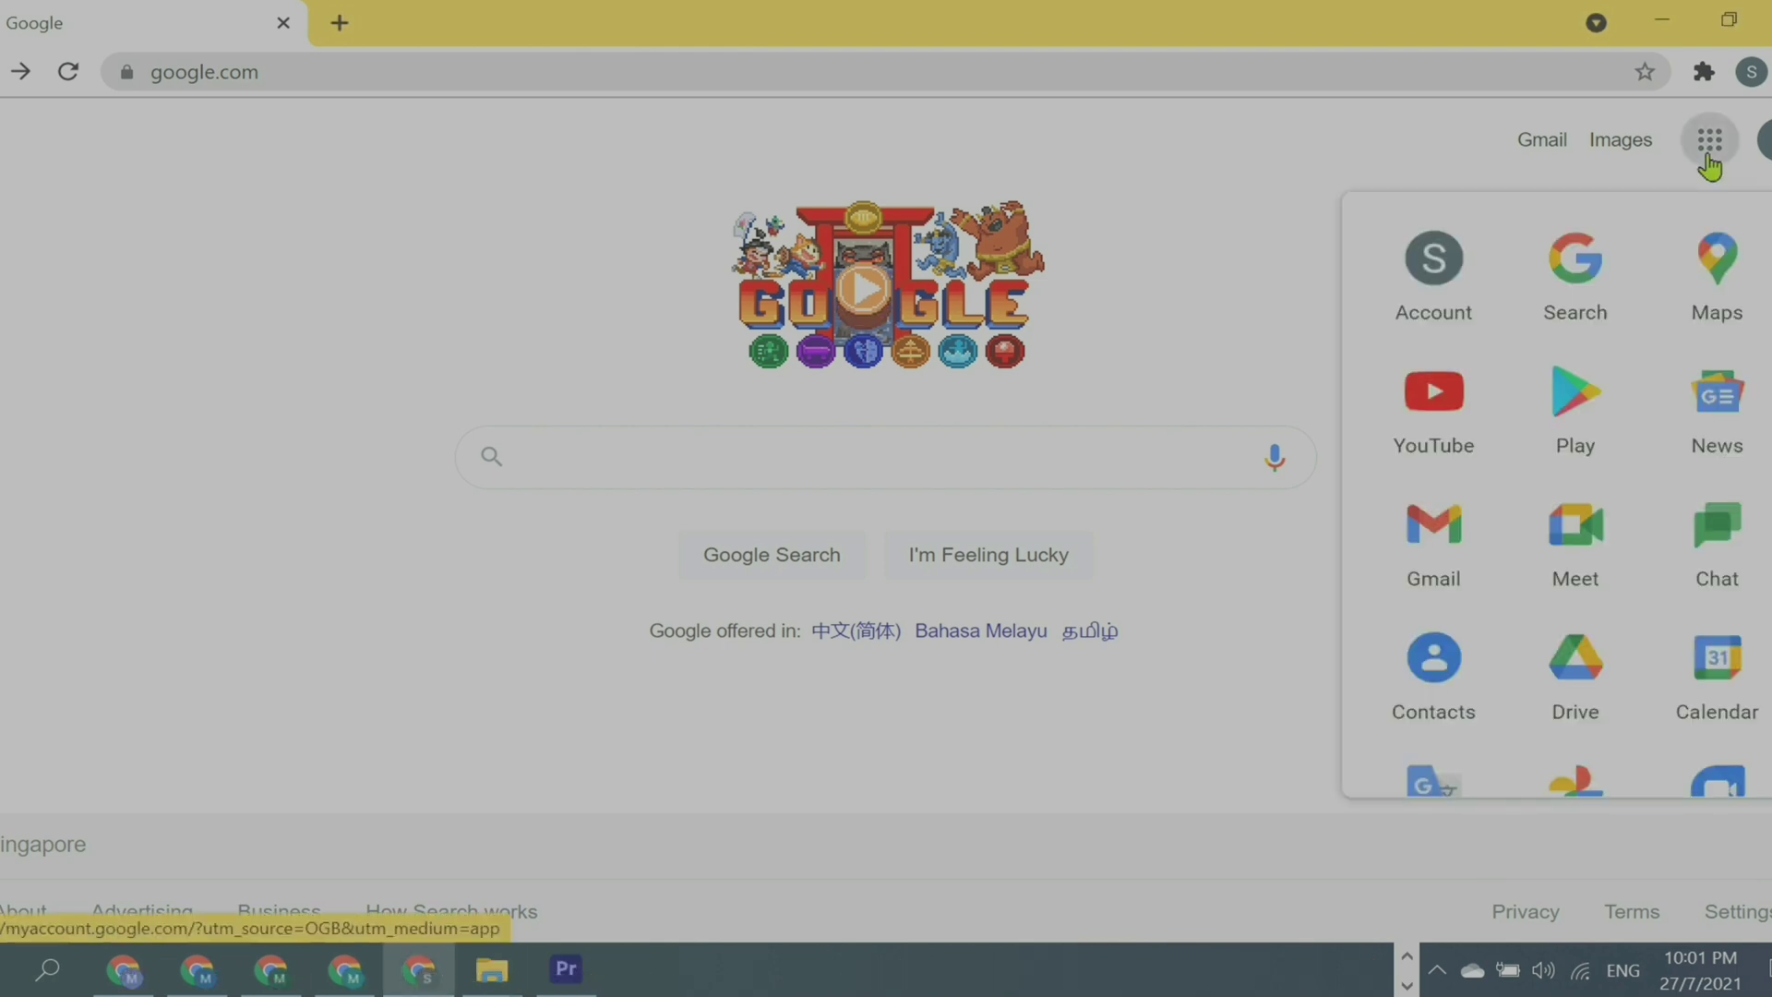
pyautogui.click(1709, 152)
pyautogui.click(613, 448)
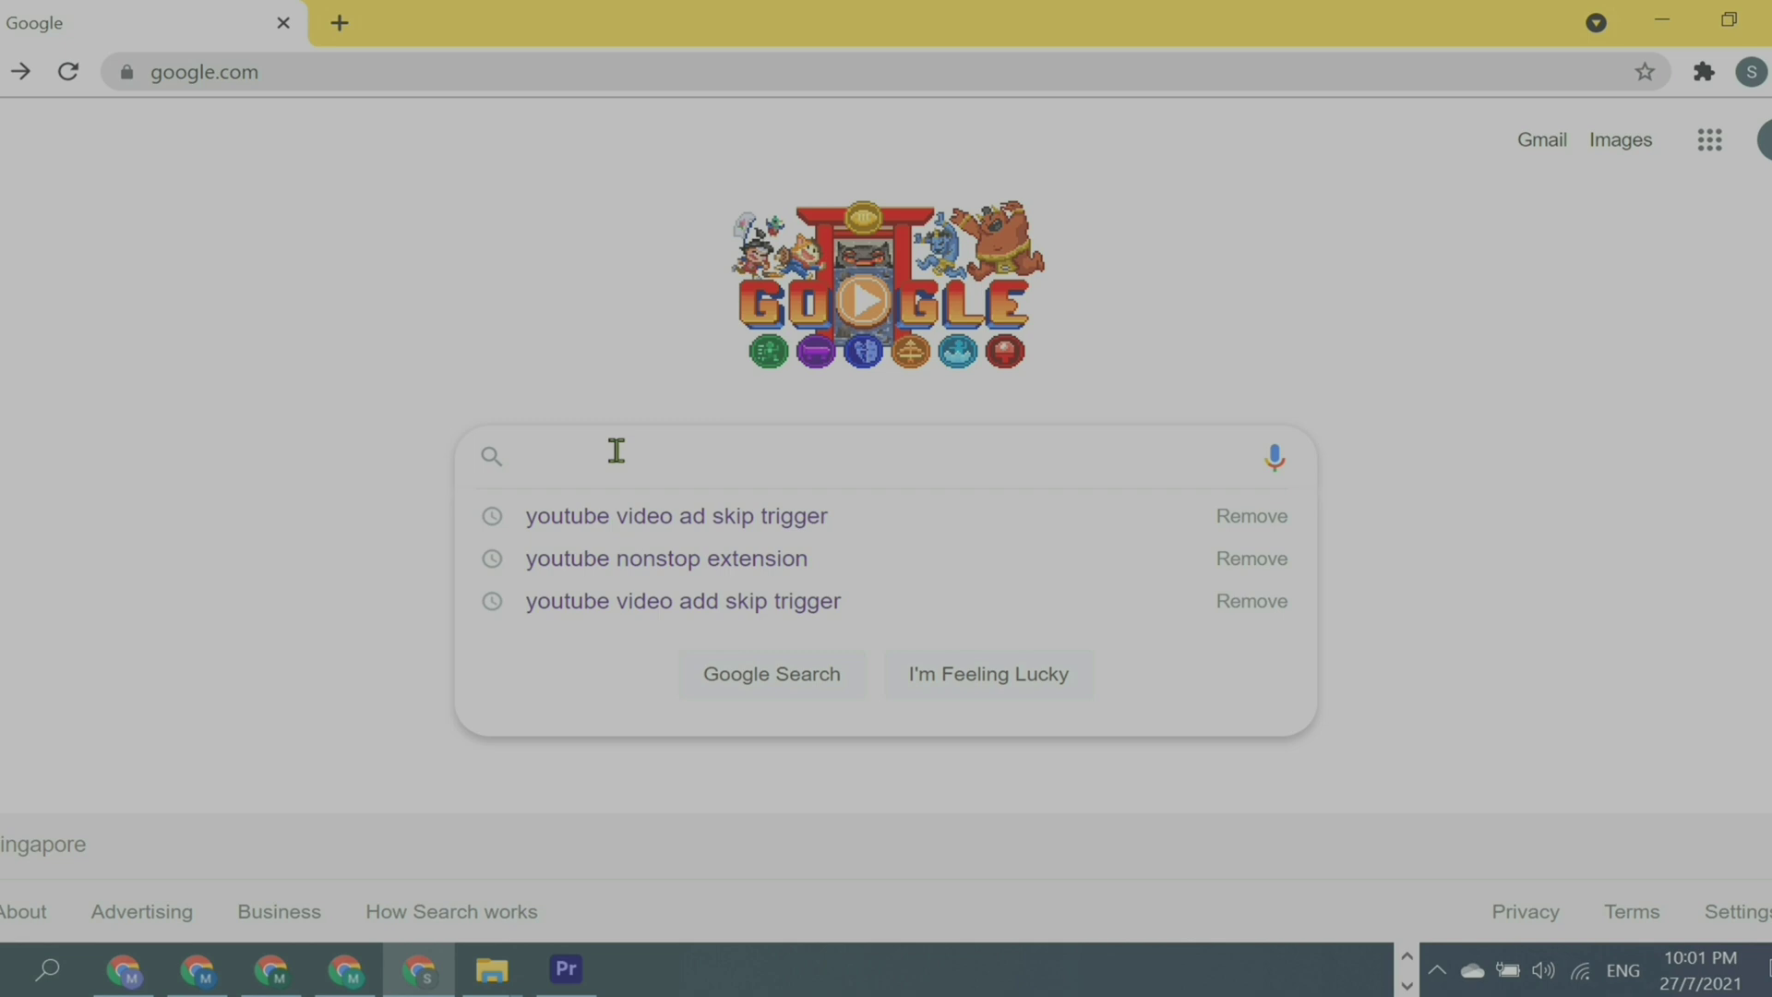
pyautogui.write('You')
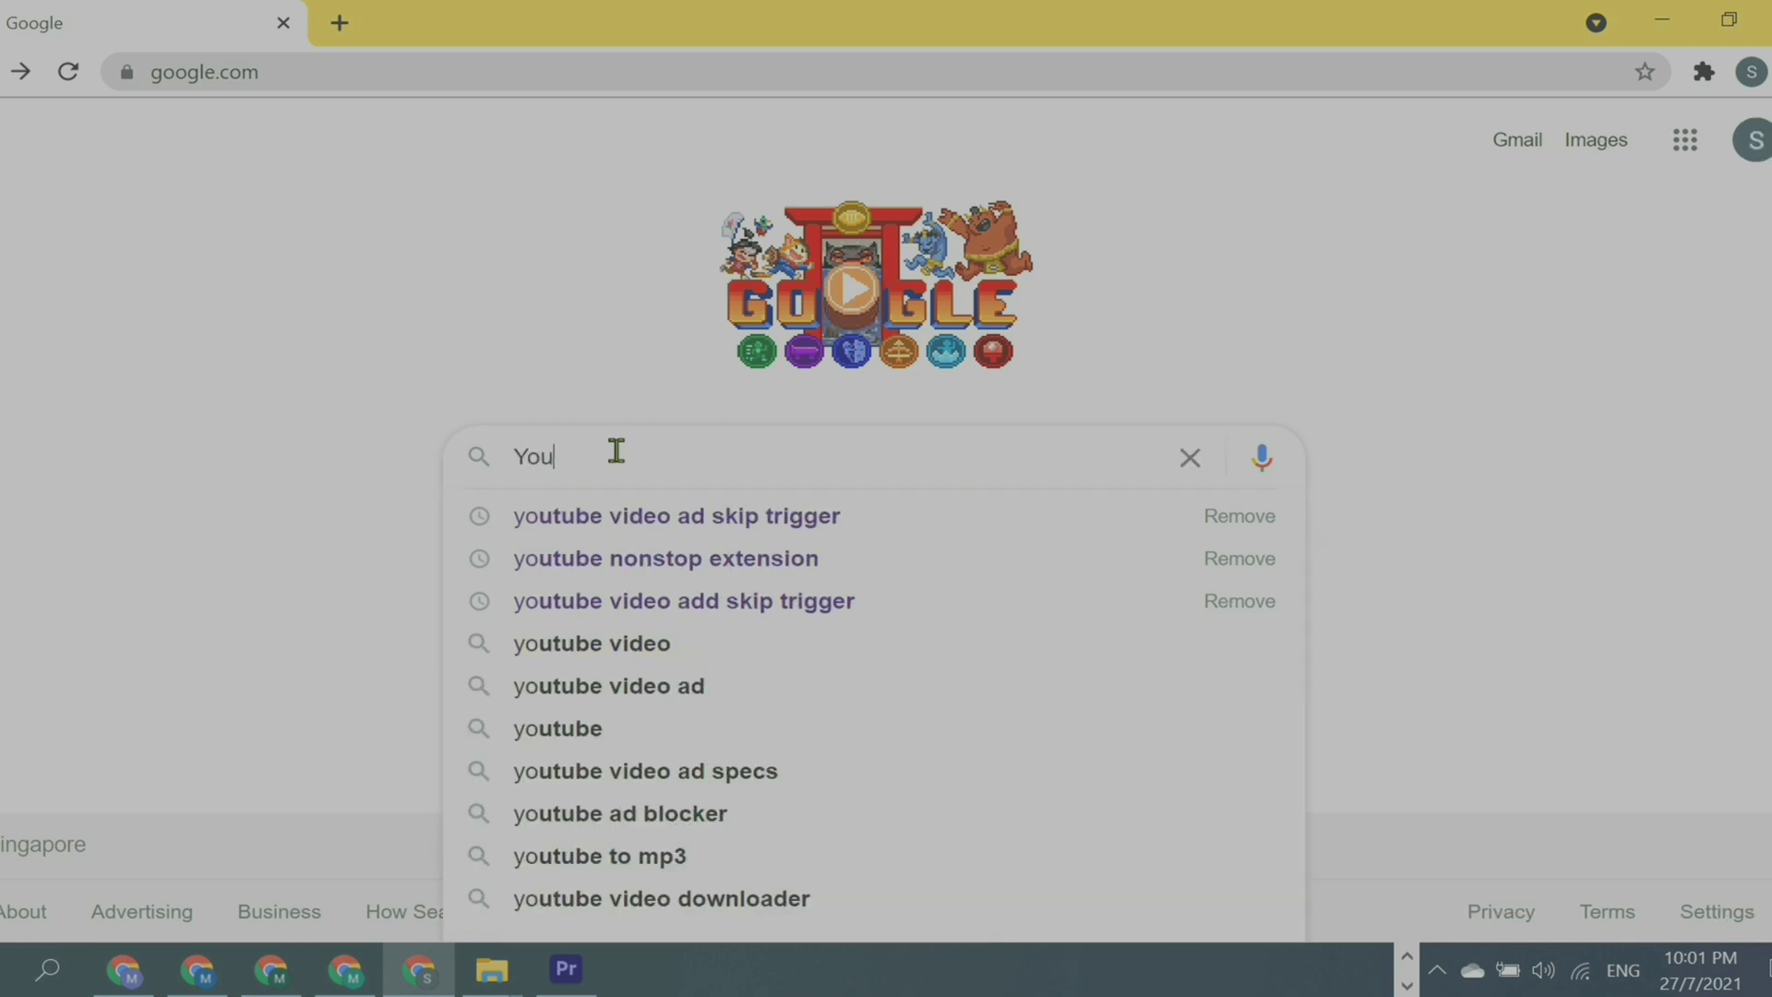
pyautogui.write('tube vid')
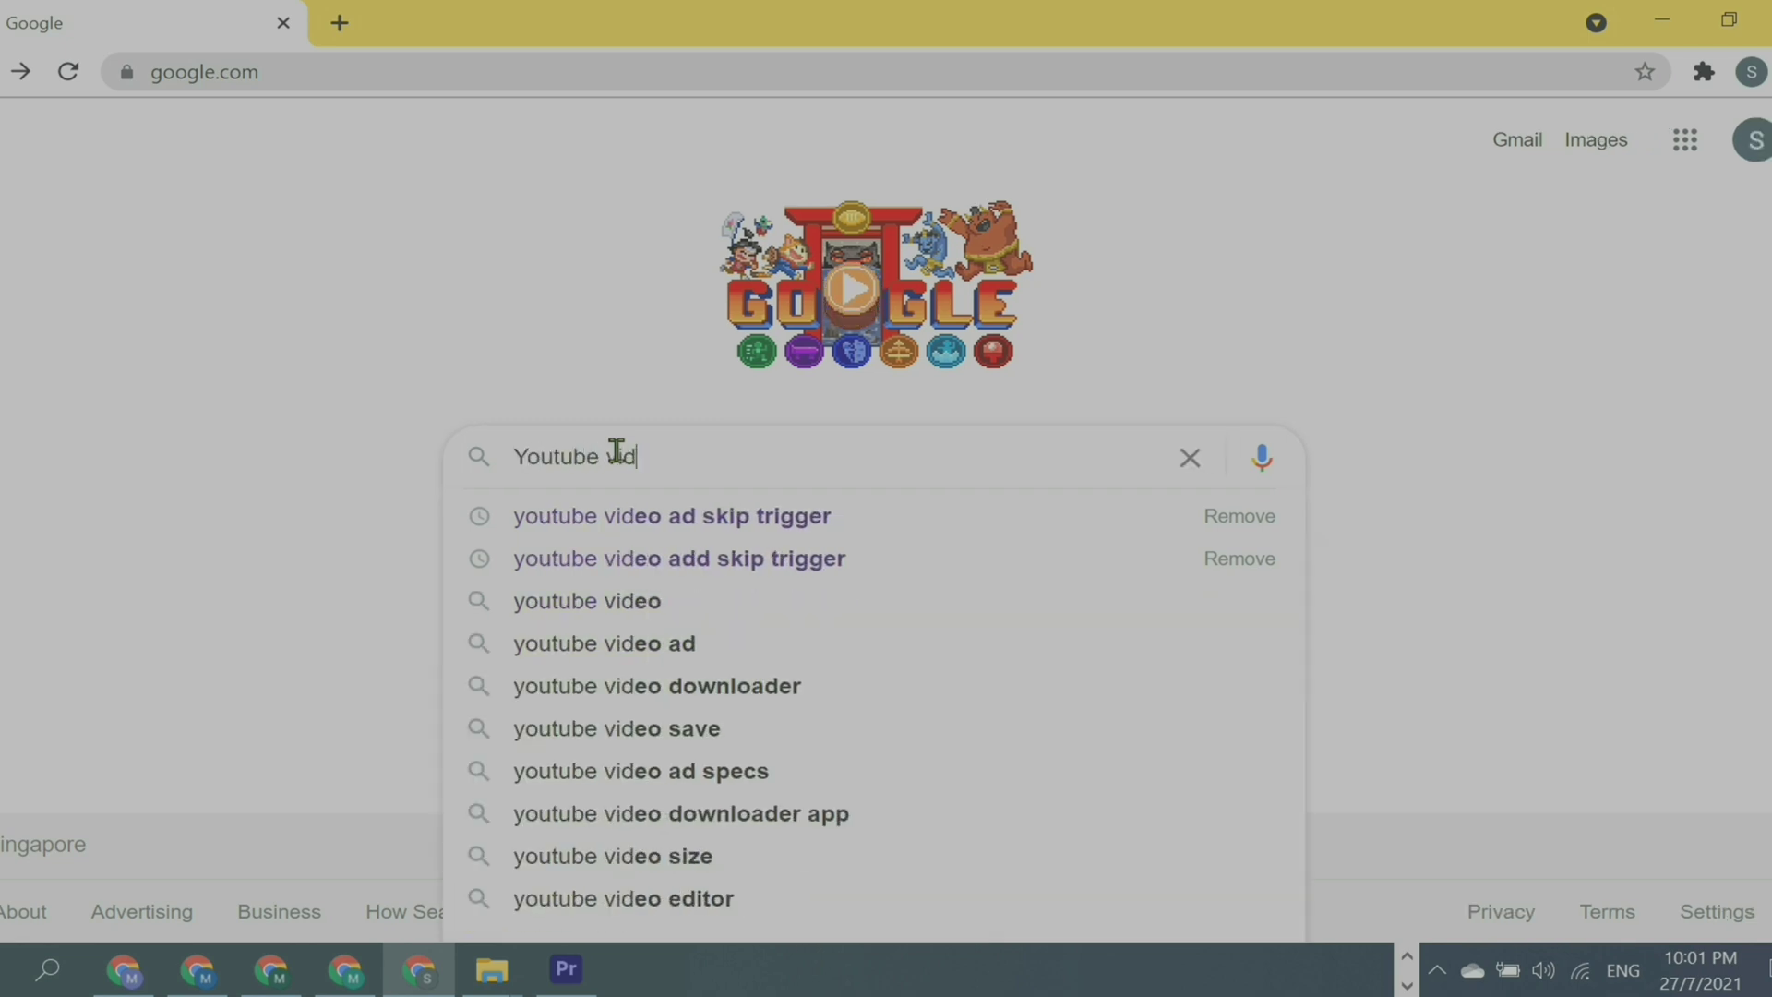
pyautogui.write('eo ad s')
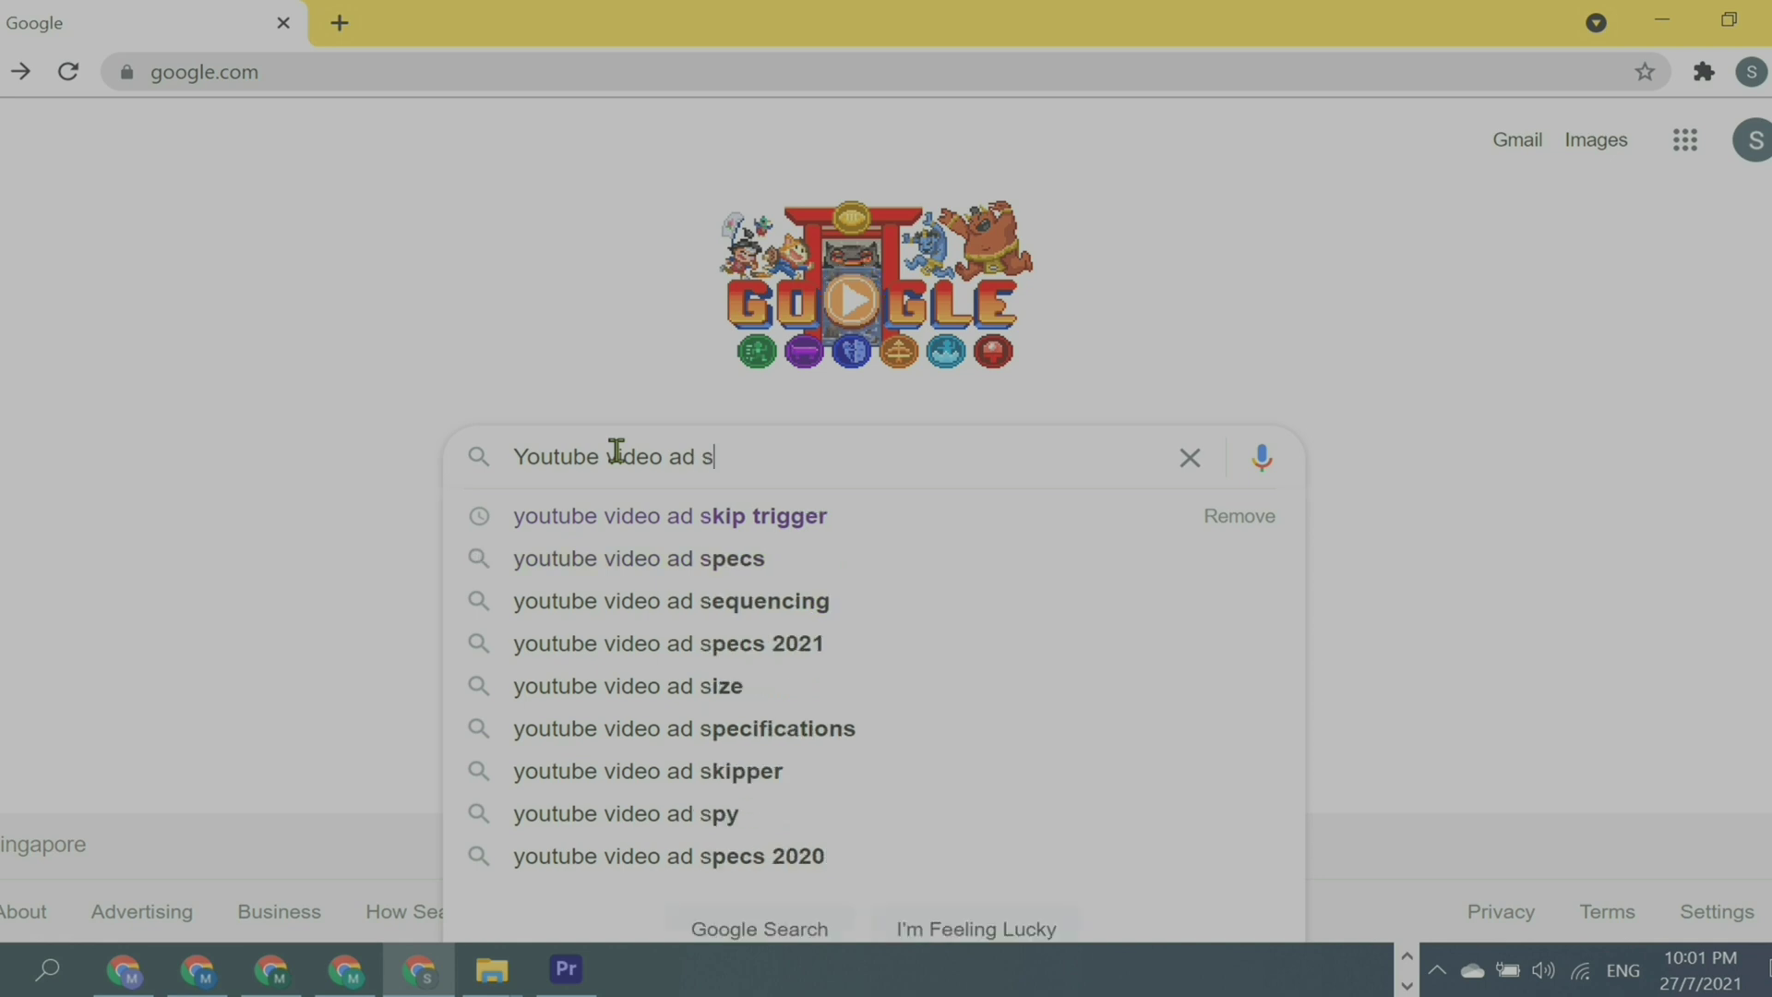
pyautogui.write('kip')
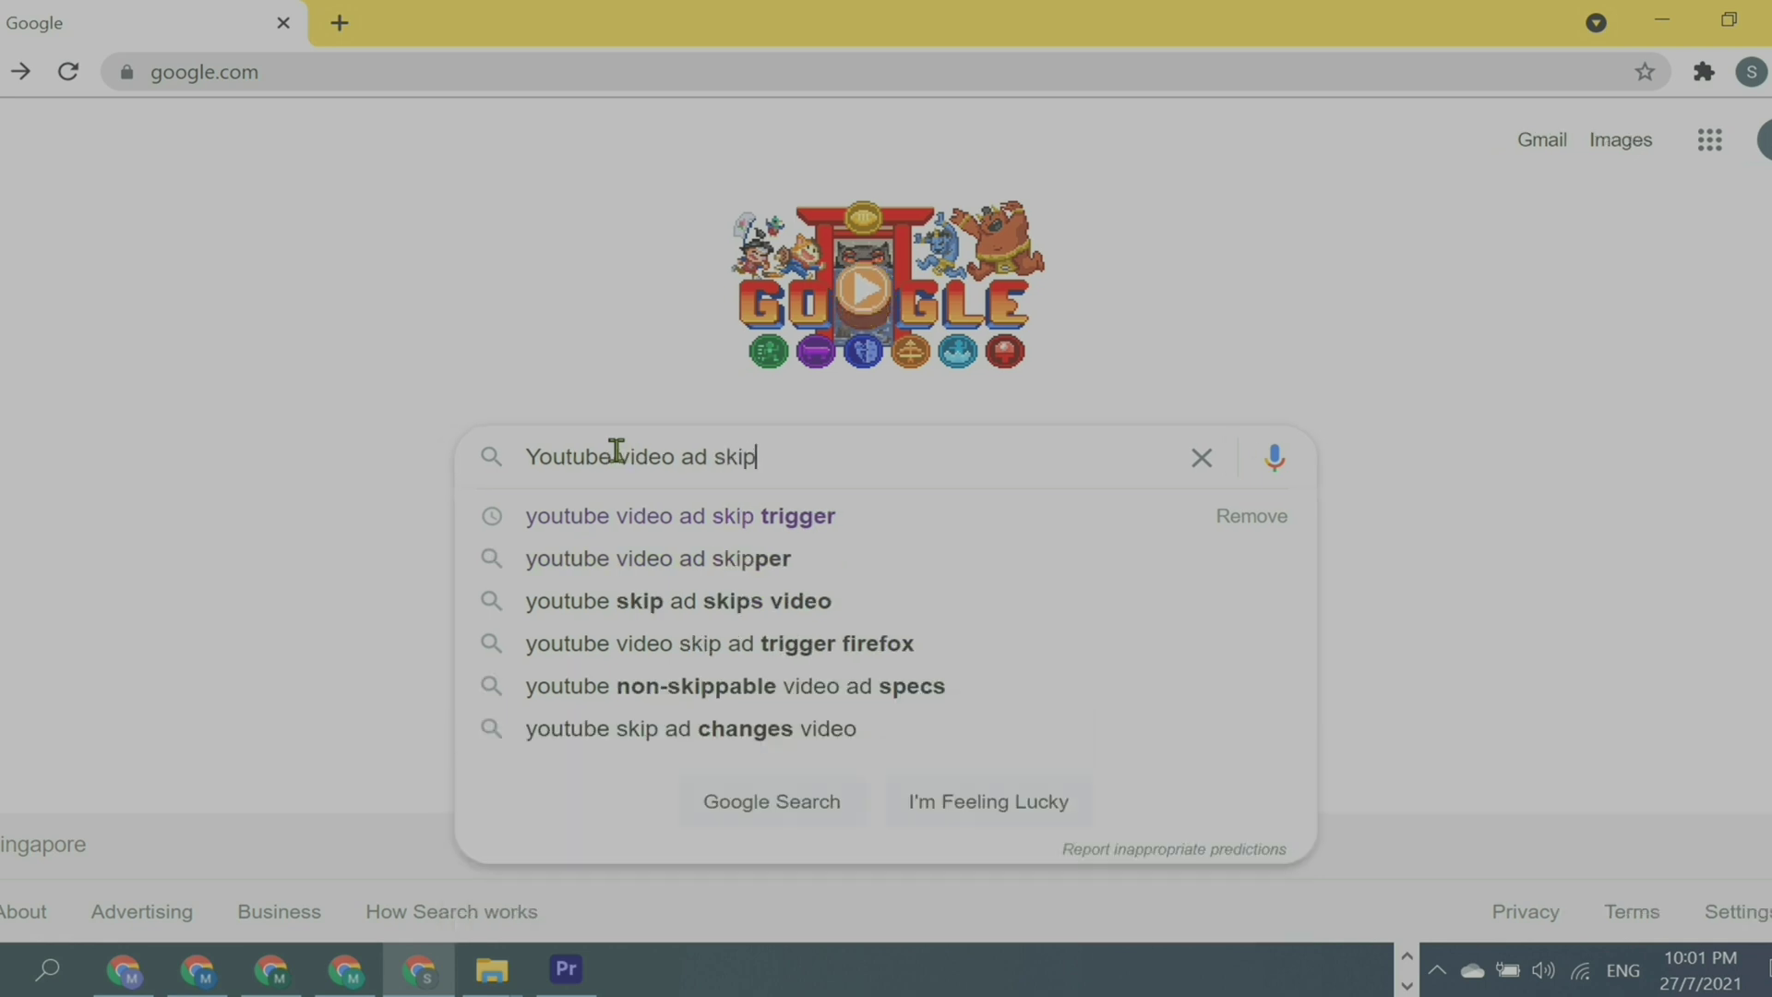
pyautogui.write(' trig')
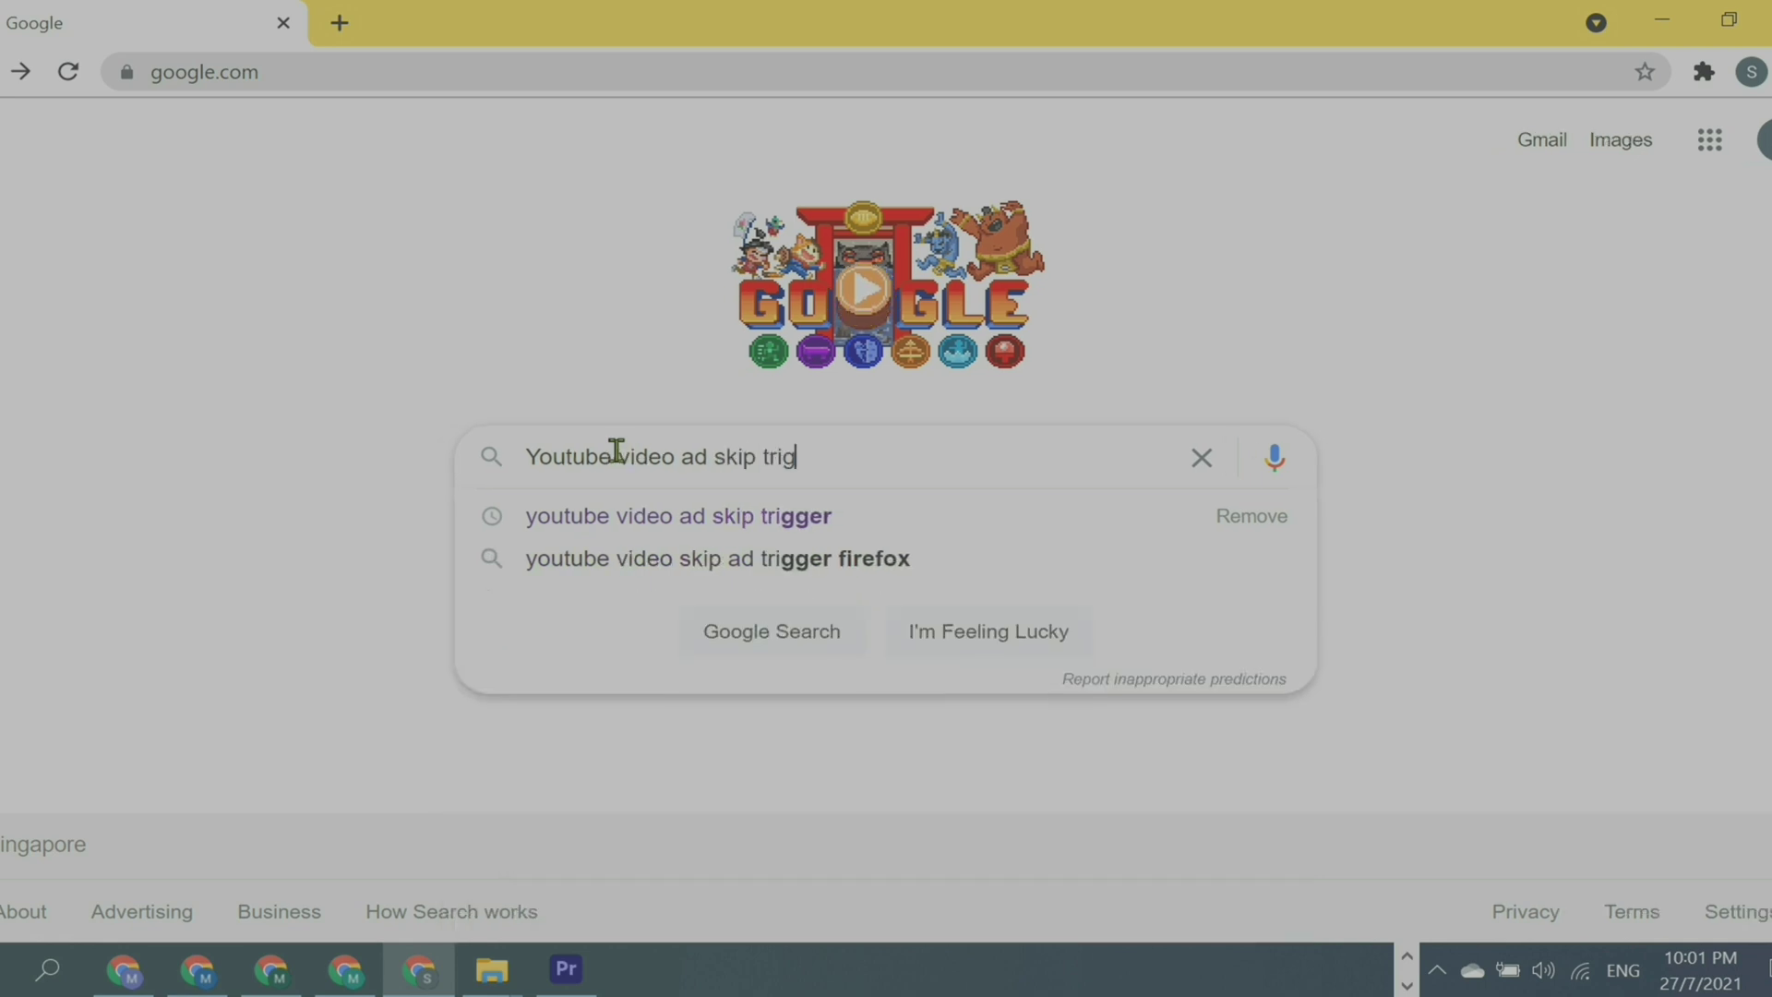
pyautogui.write('ger')
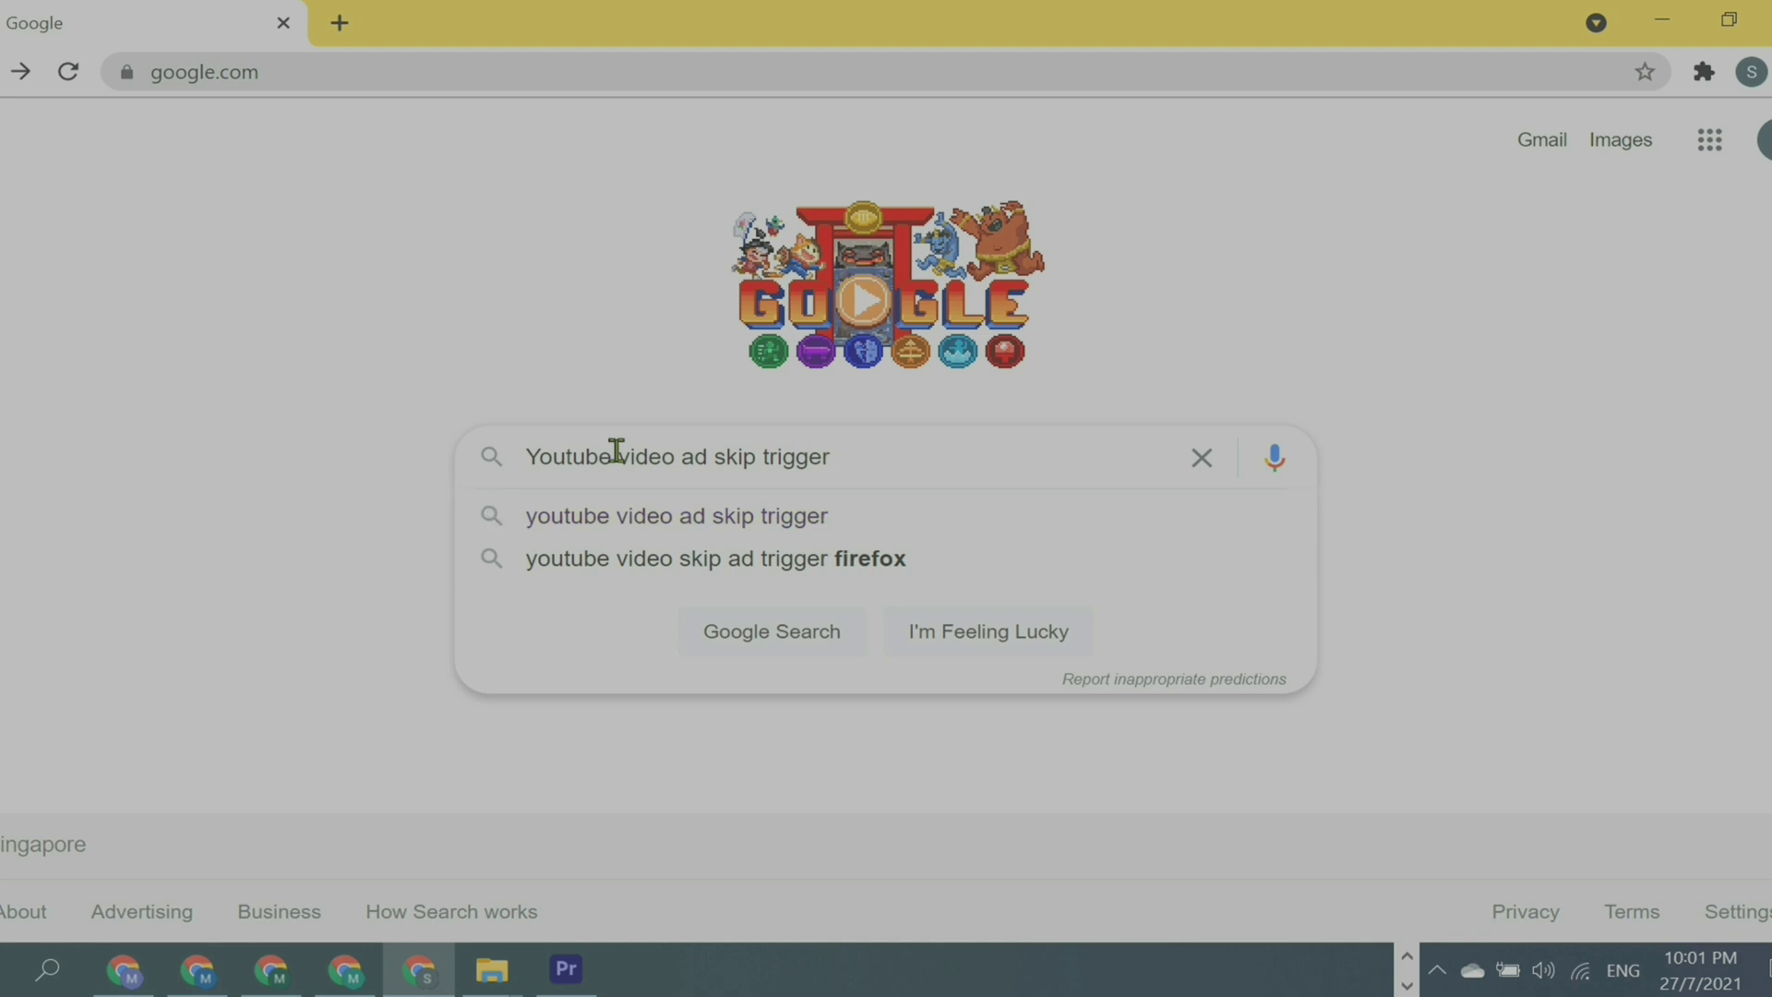
# Search the query and open the Youtube Video Skip Ad Trigger Chrome Web Store listing from the results.
pyautogui.press('Return')
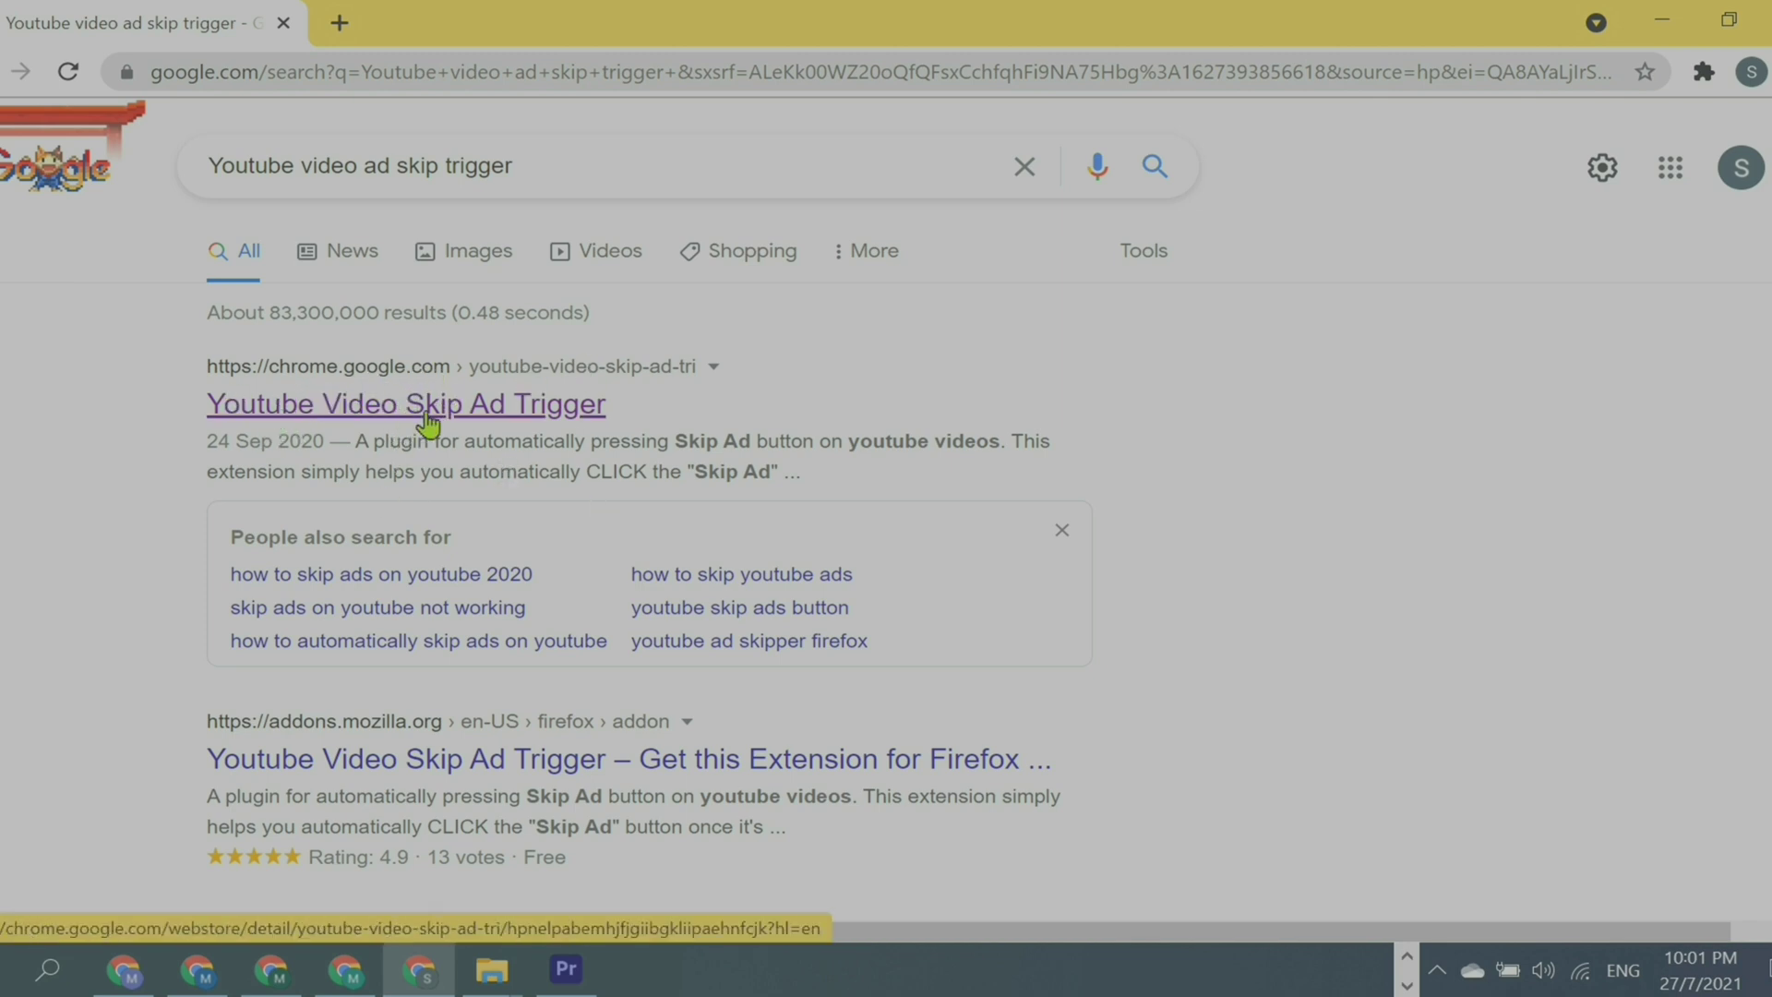
pyautogui.scroll(-2, 306, 617)
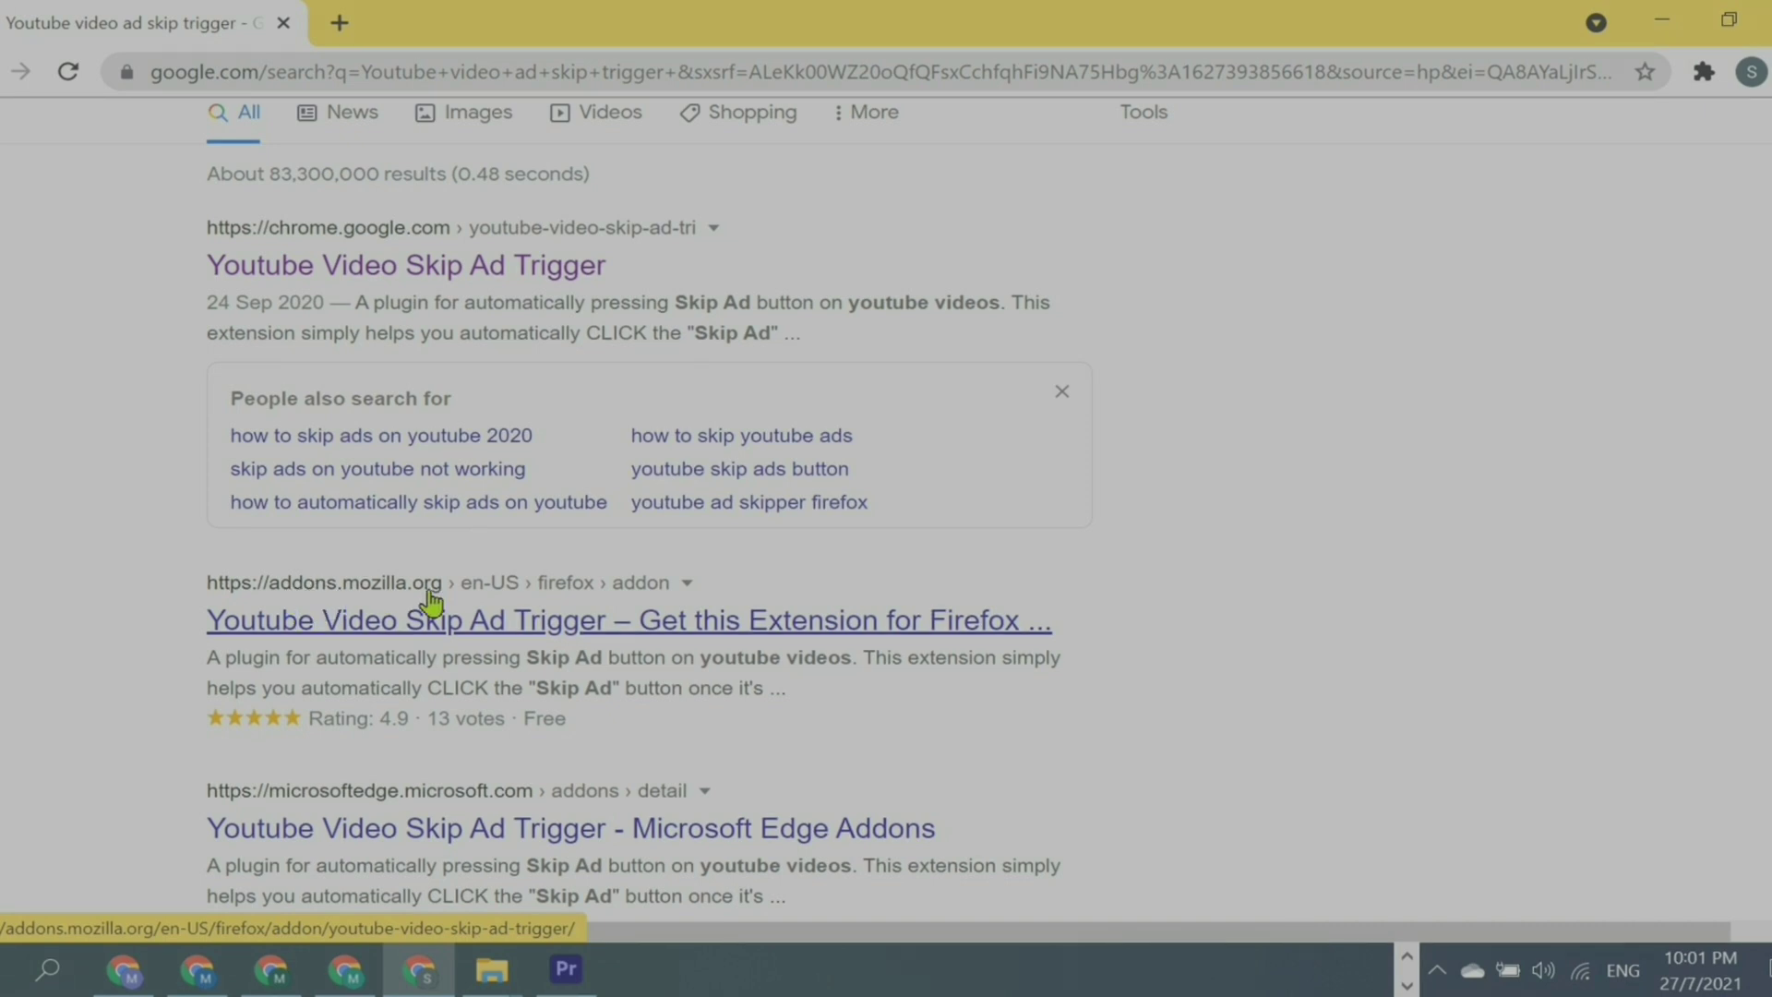
pyautogui.scroll(-3, 399, 642)
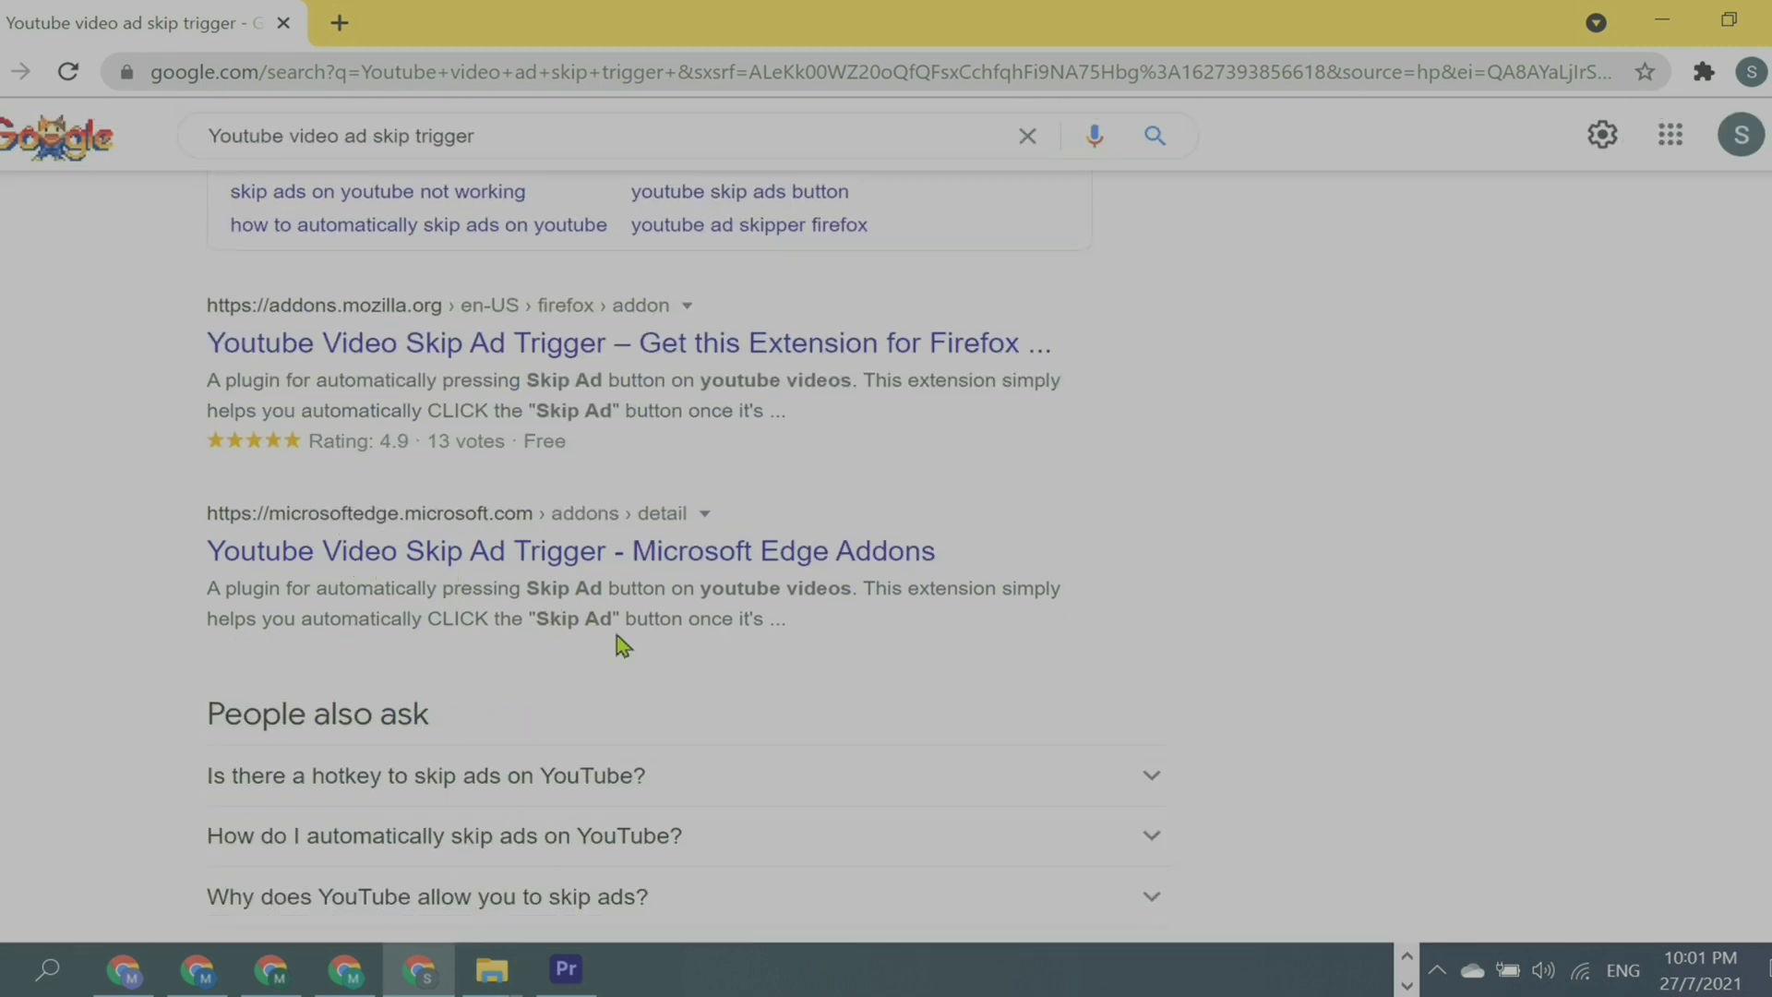
pyautogui.scroll(3, 689, 614)
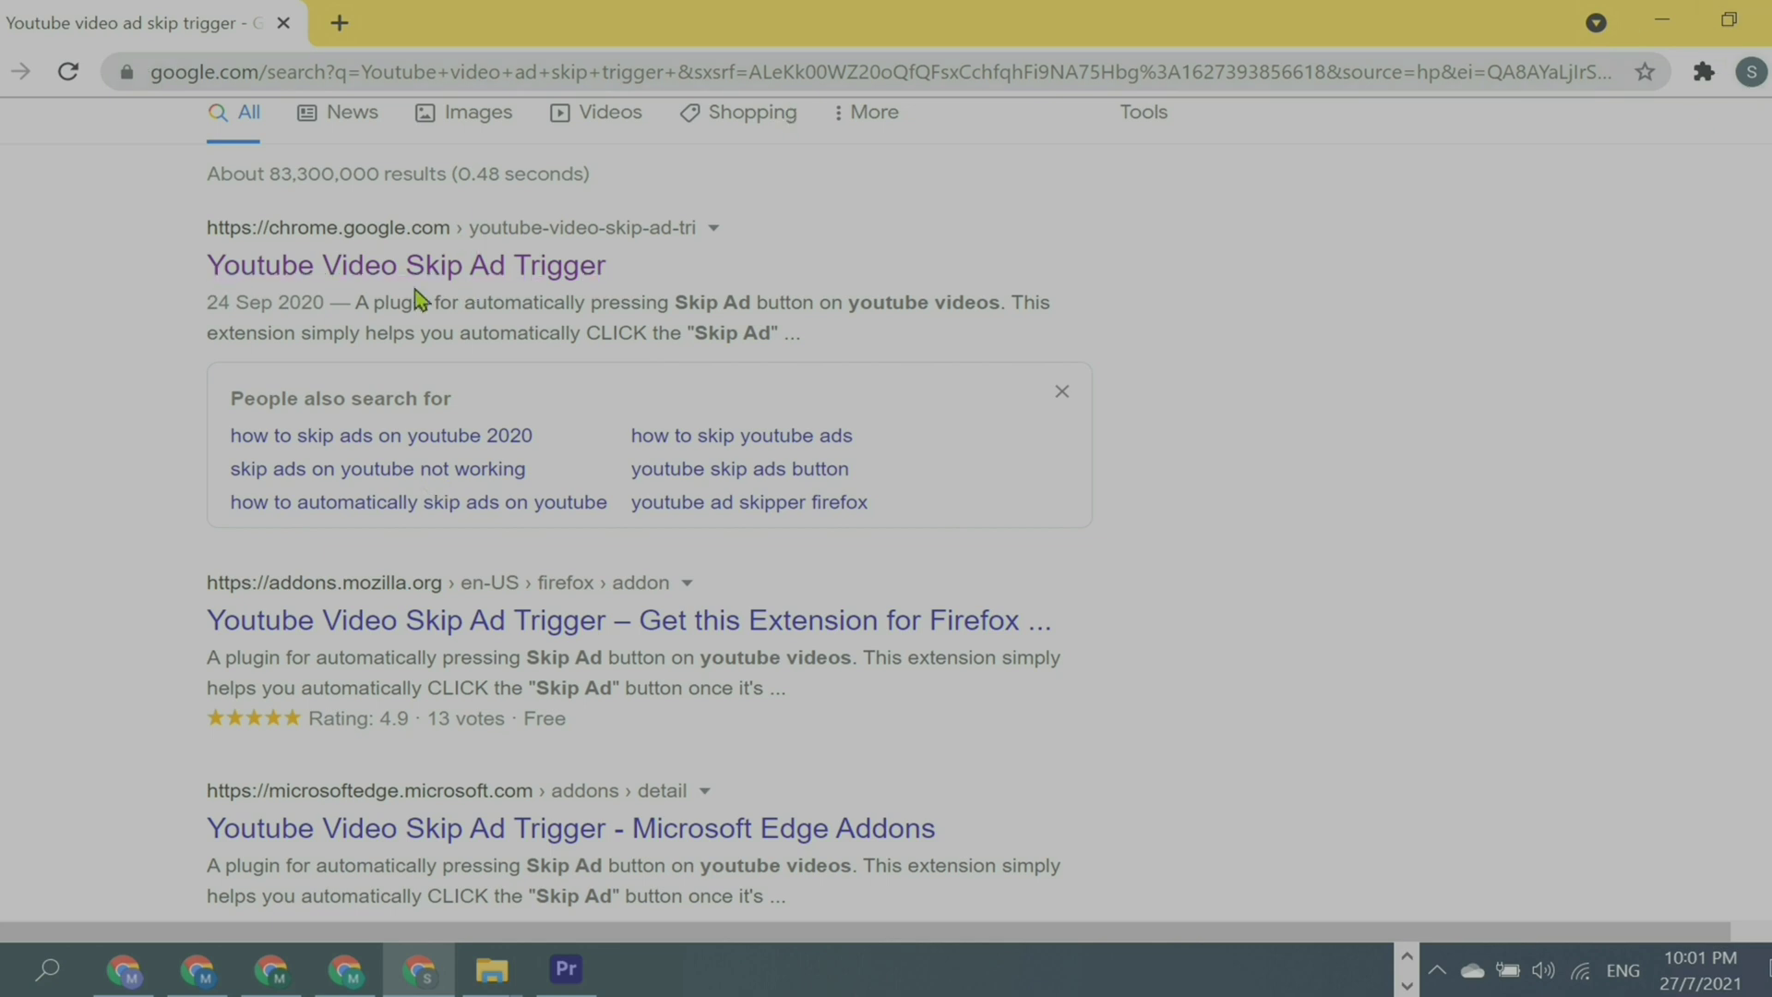
pyautogui.scroll(2, 483, 332)
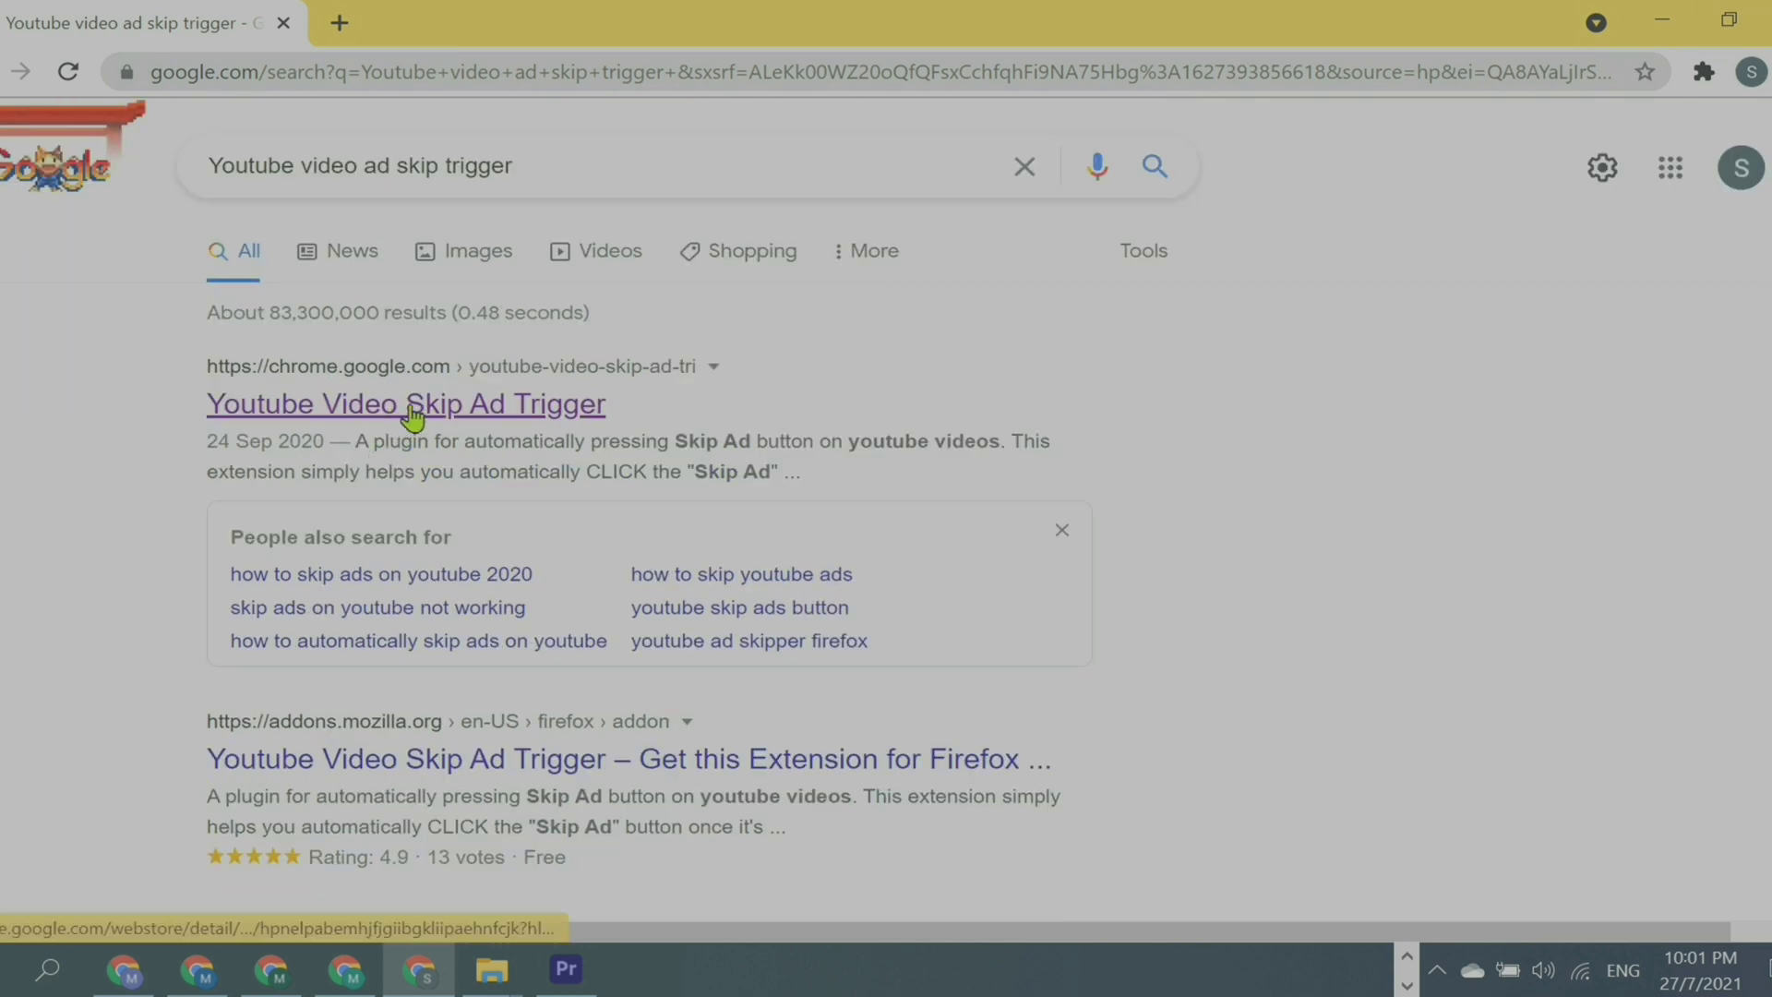
pyautogui.click(412, 408)
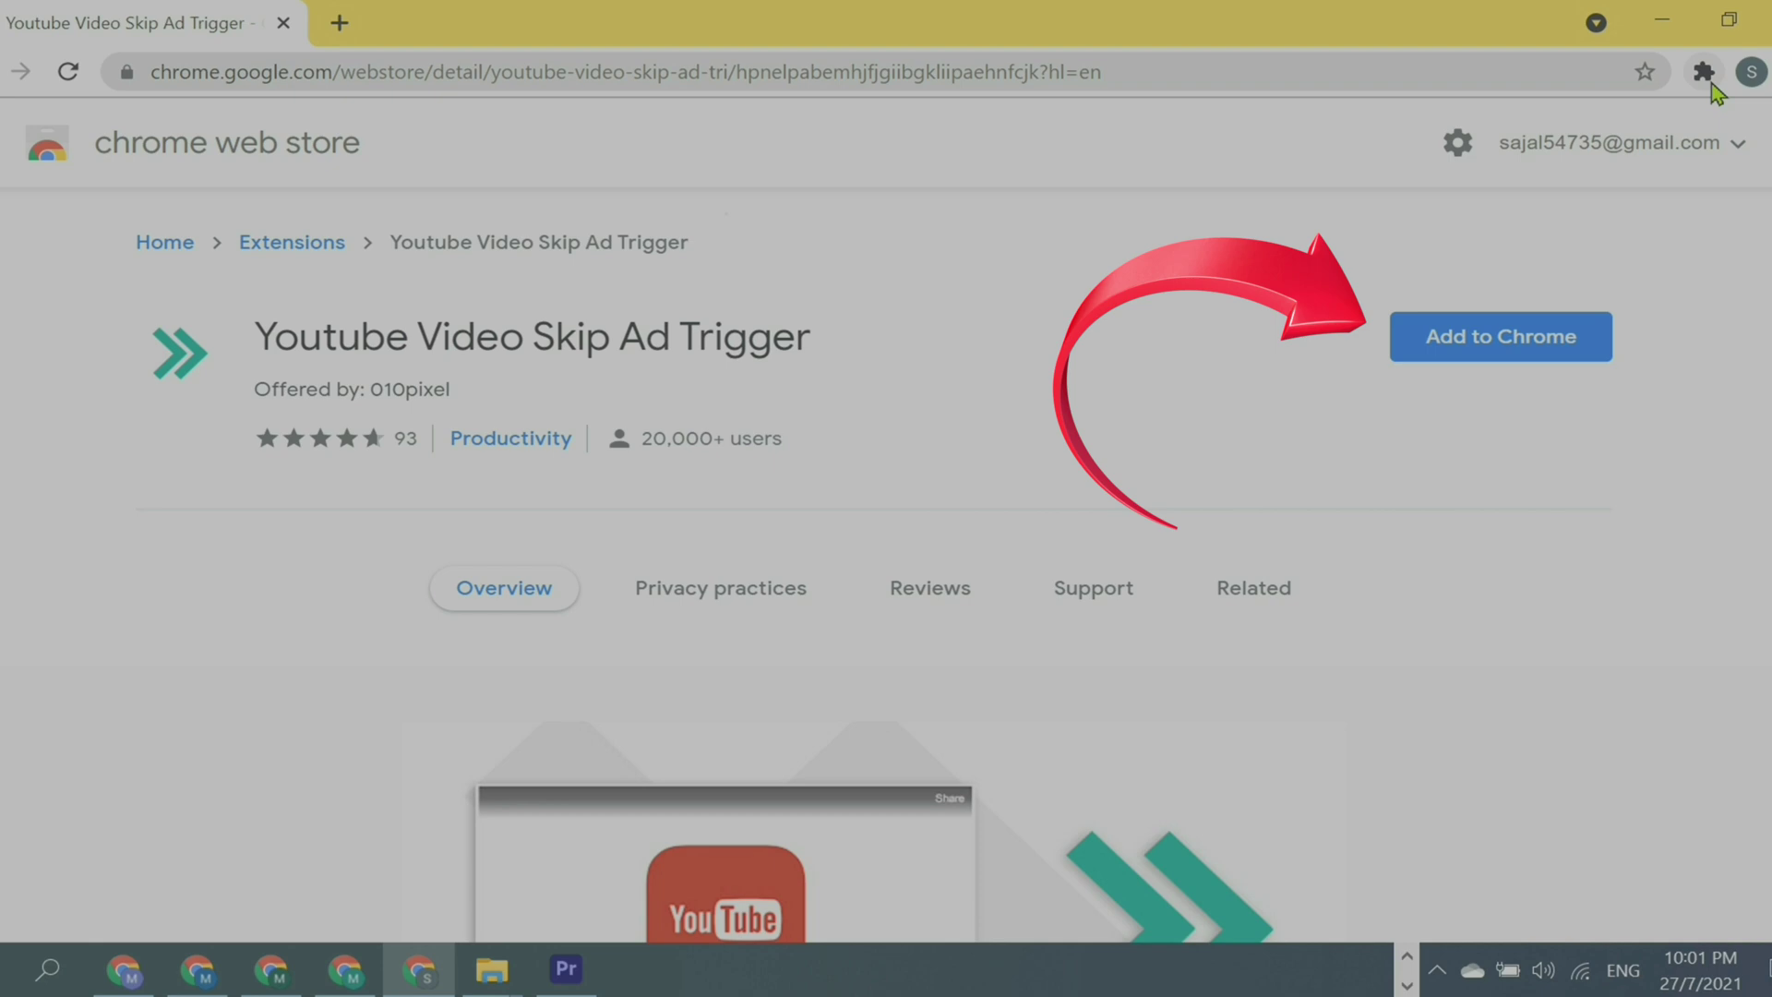
# Add the Youtube Video Skip Ad Trigger extension to Chrome and confirm the installation.
pyautogui.click(1526, 356)
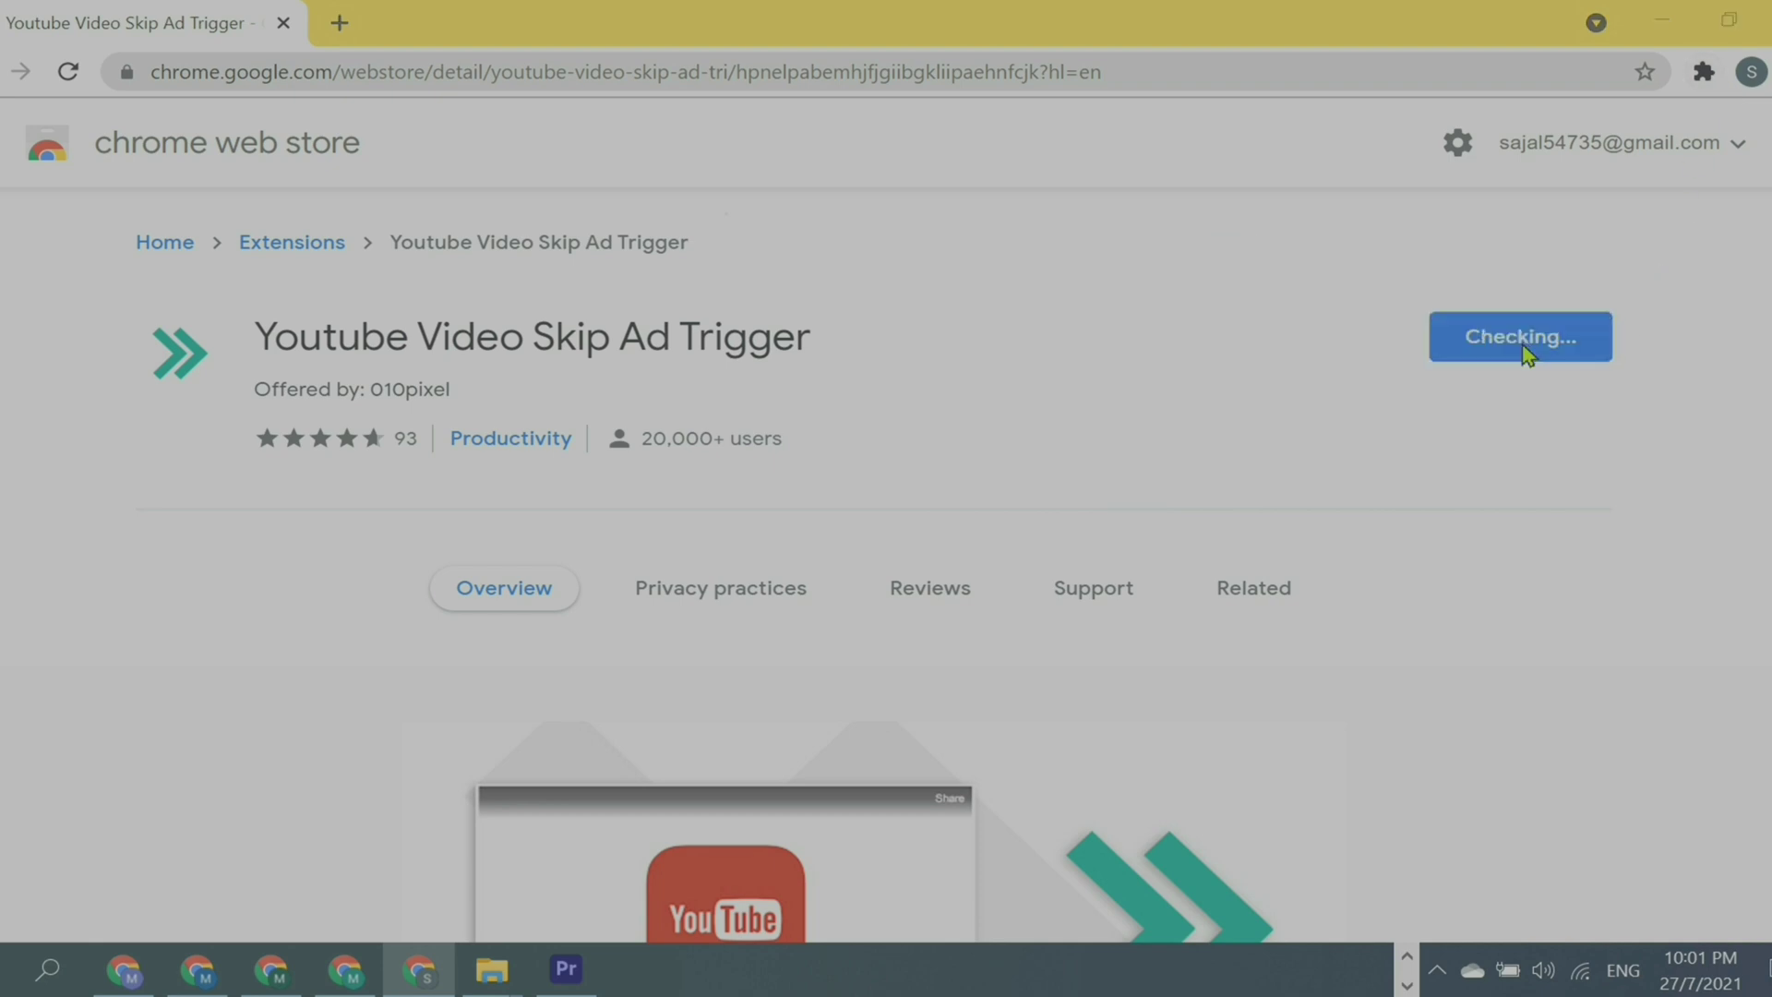
pyautogui.click(950, 352)
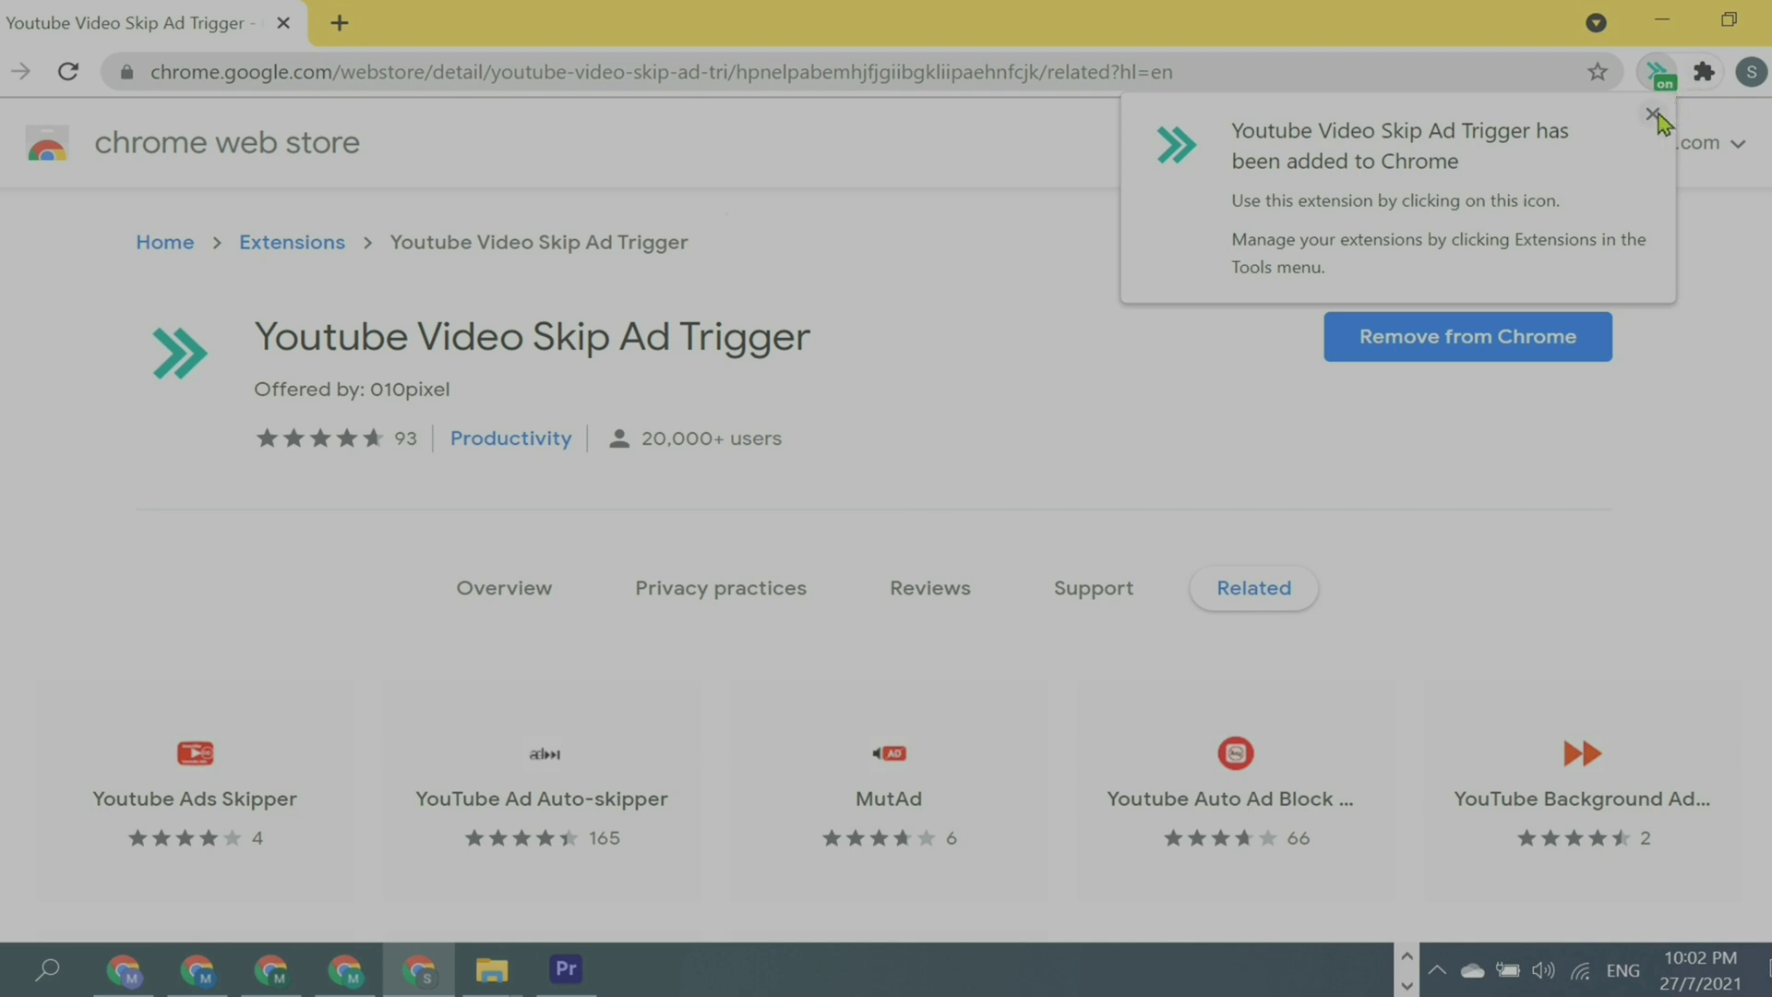
# Dismiss the extension-added notice and pin Youtube Video Skip Ad Trigger to the toolbar.
pyautogui.click(1652, 114)
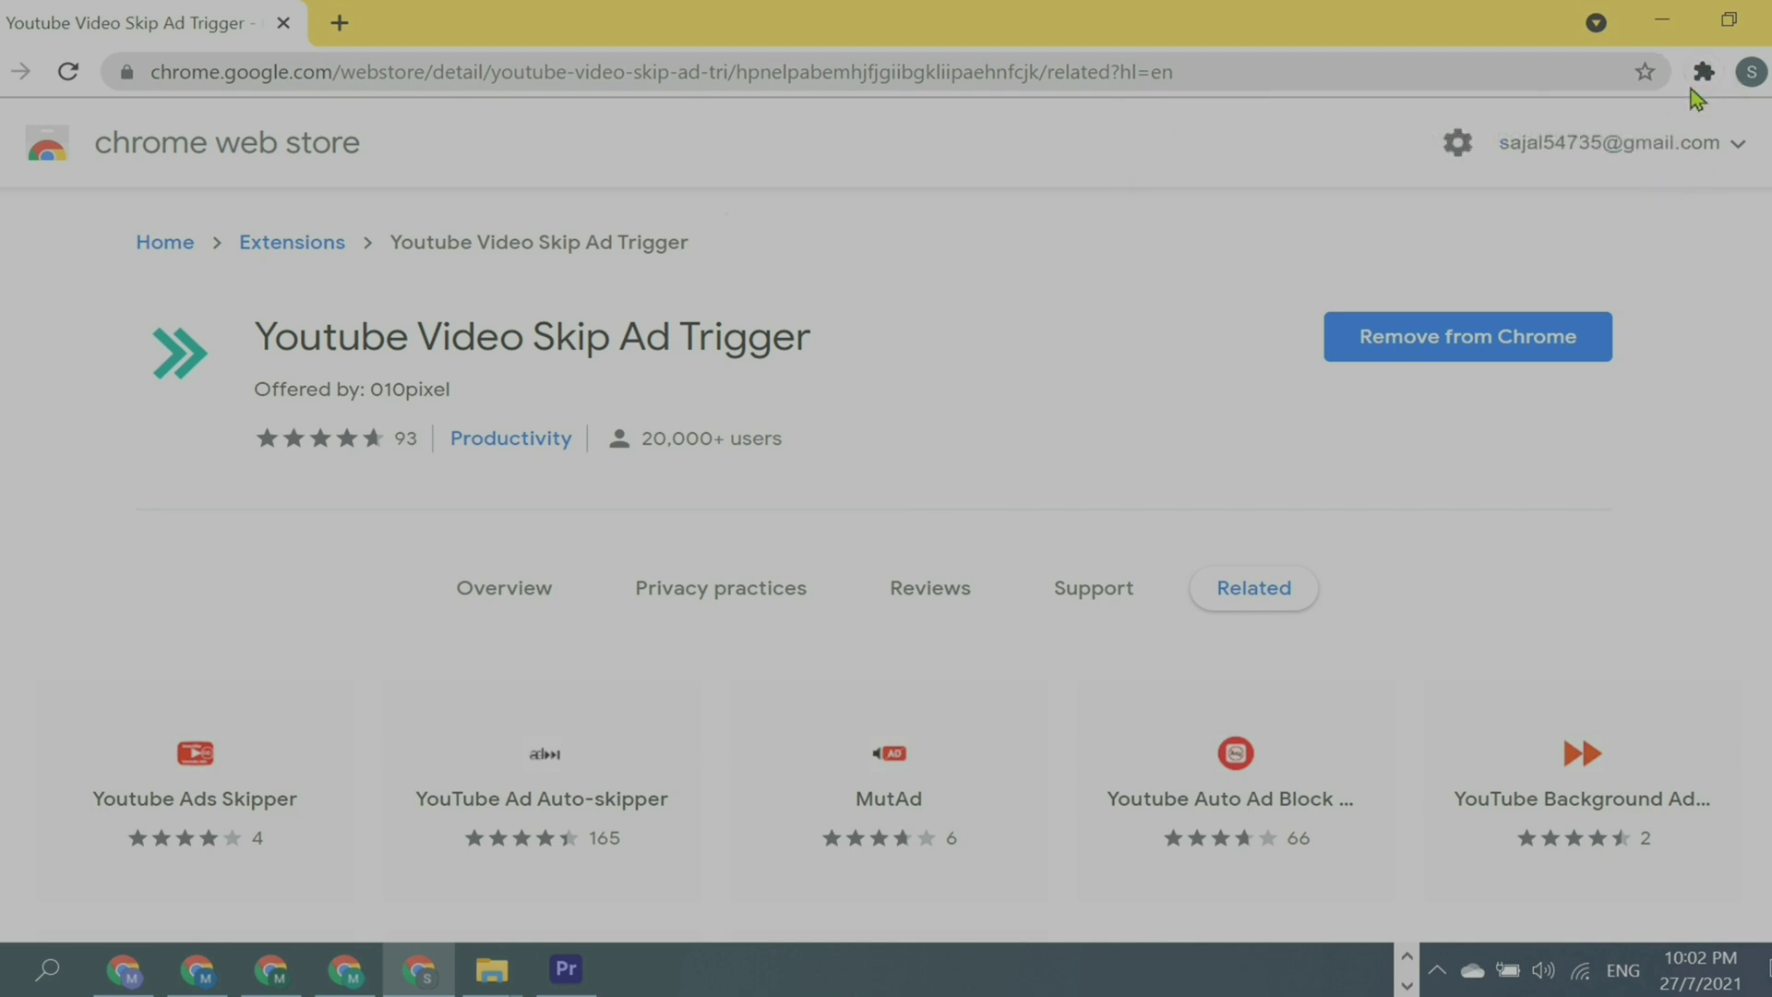
pyautogui.click(1704, 77)
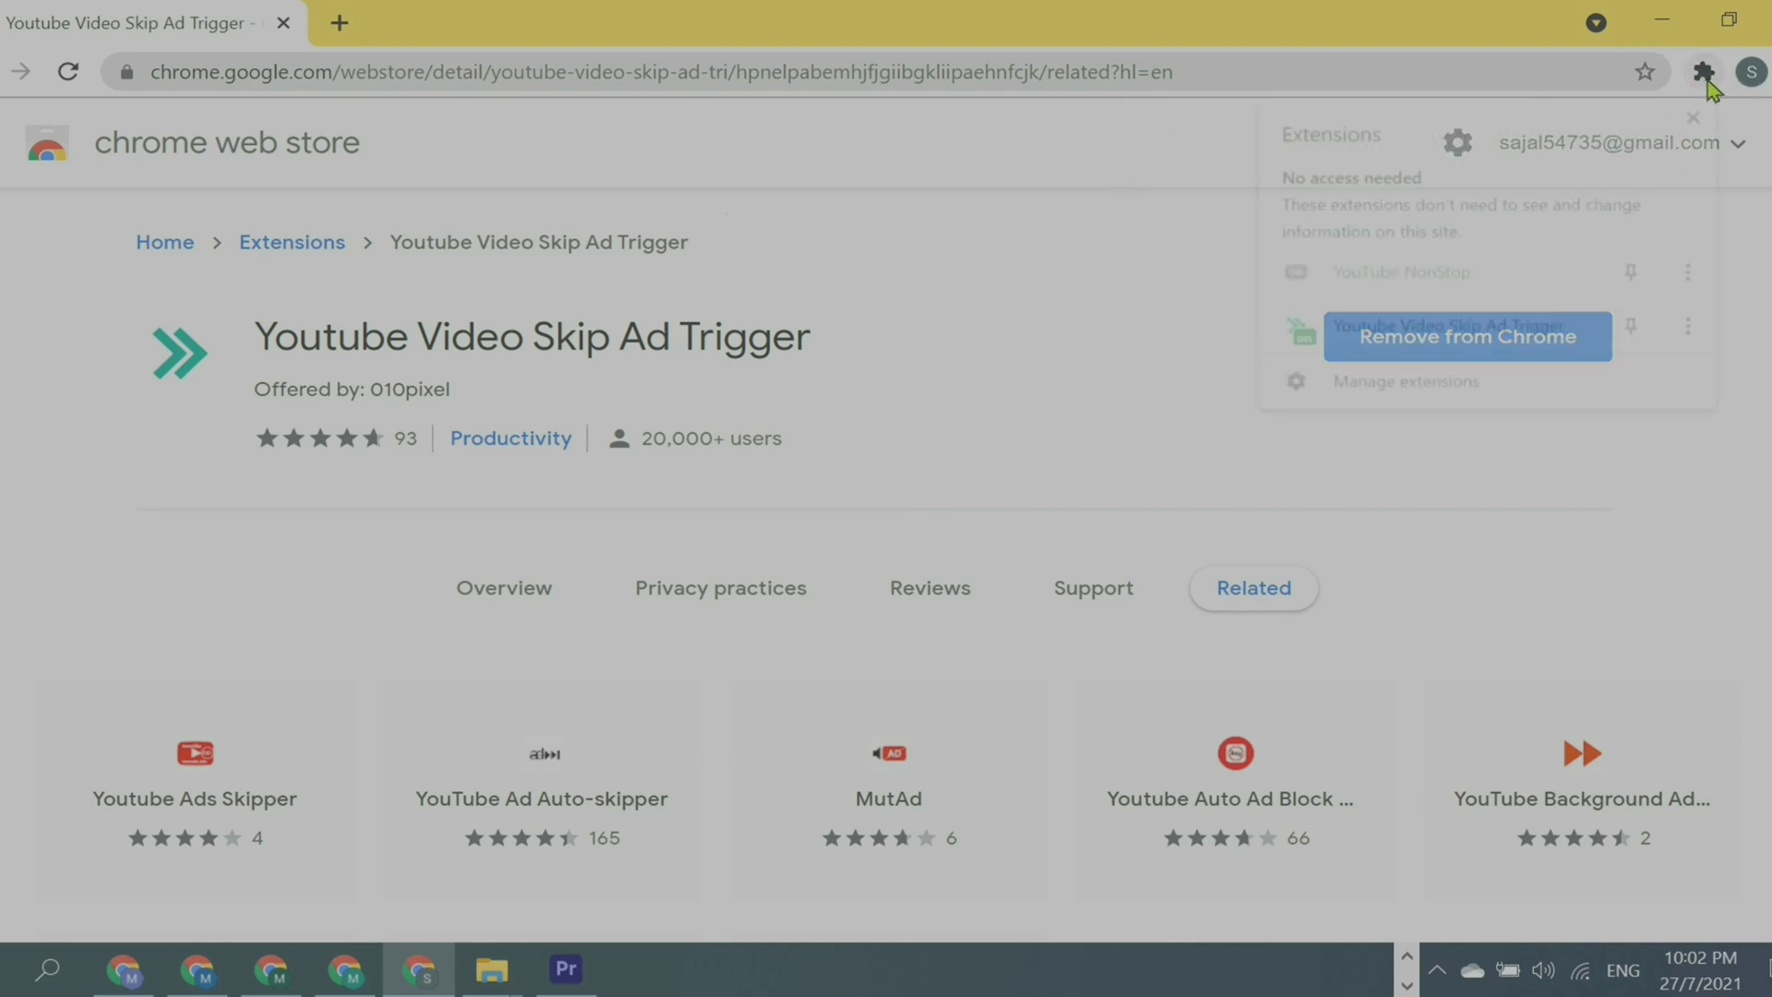
pyautogui.click(1637, 334)
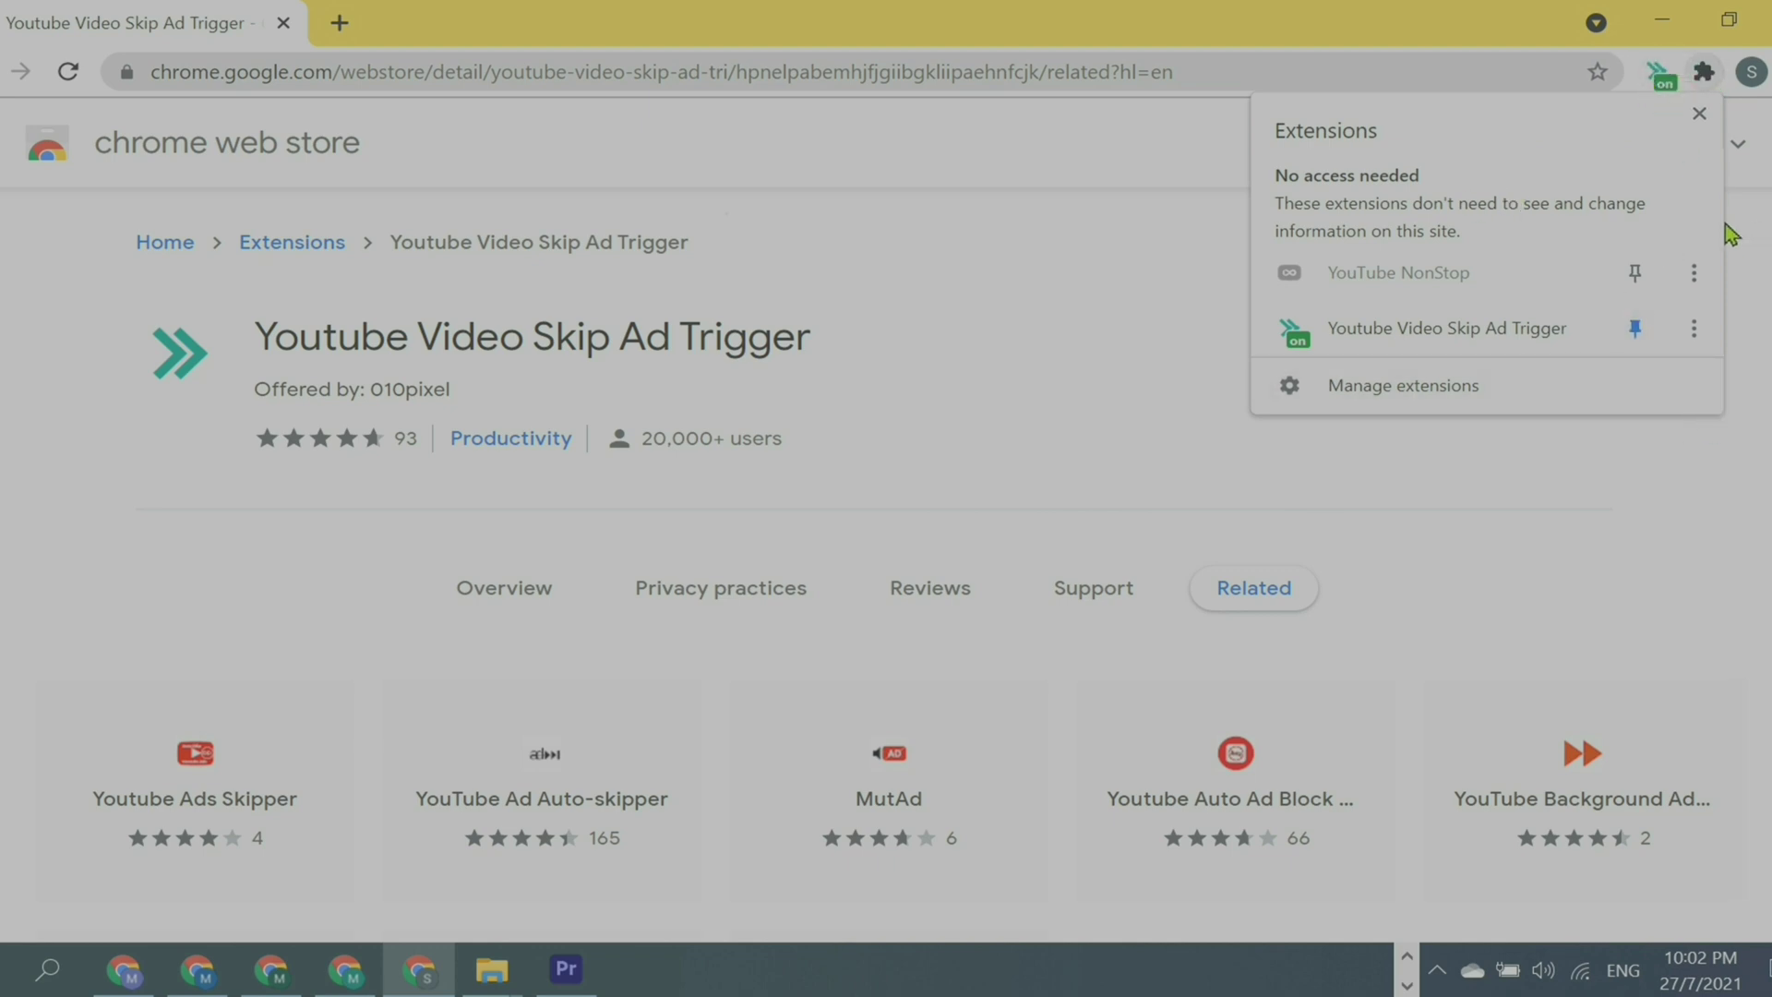
pyautogui.click(1768, 286)
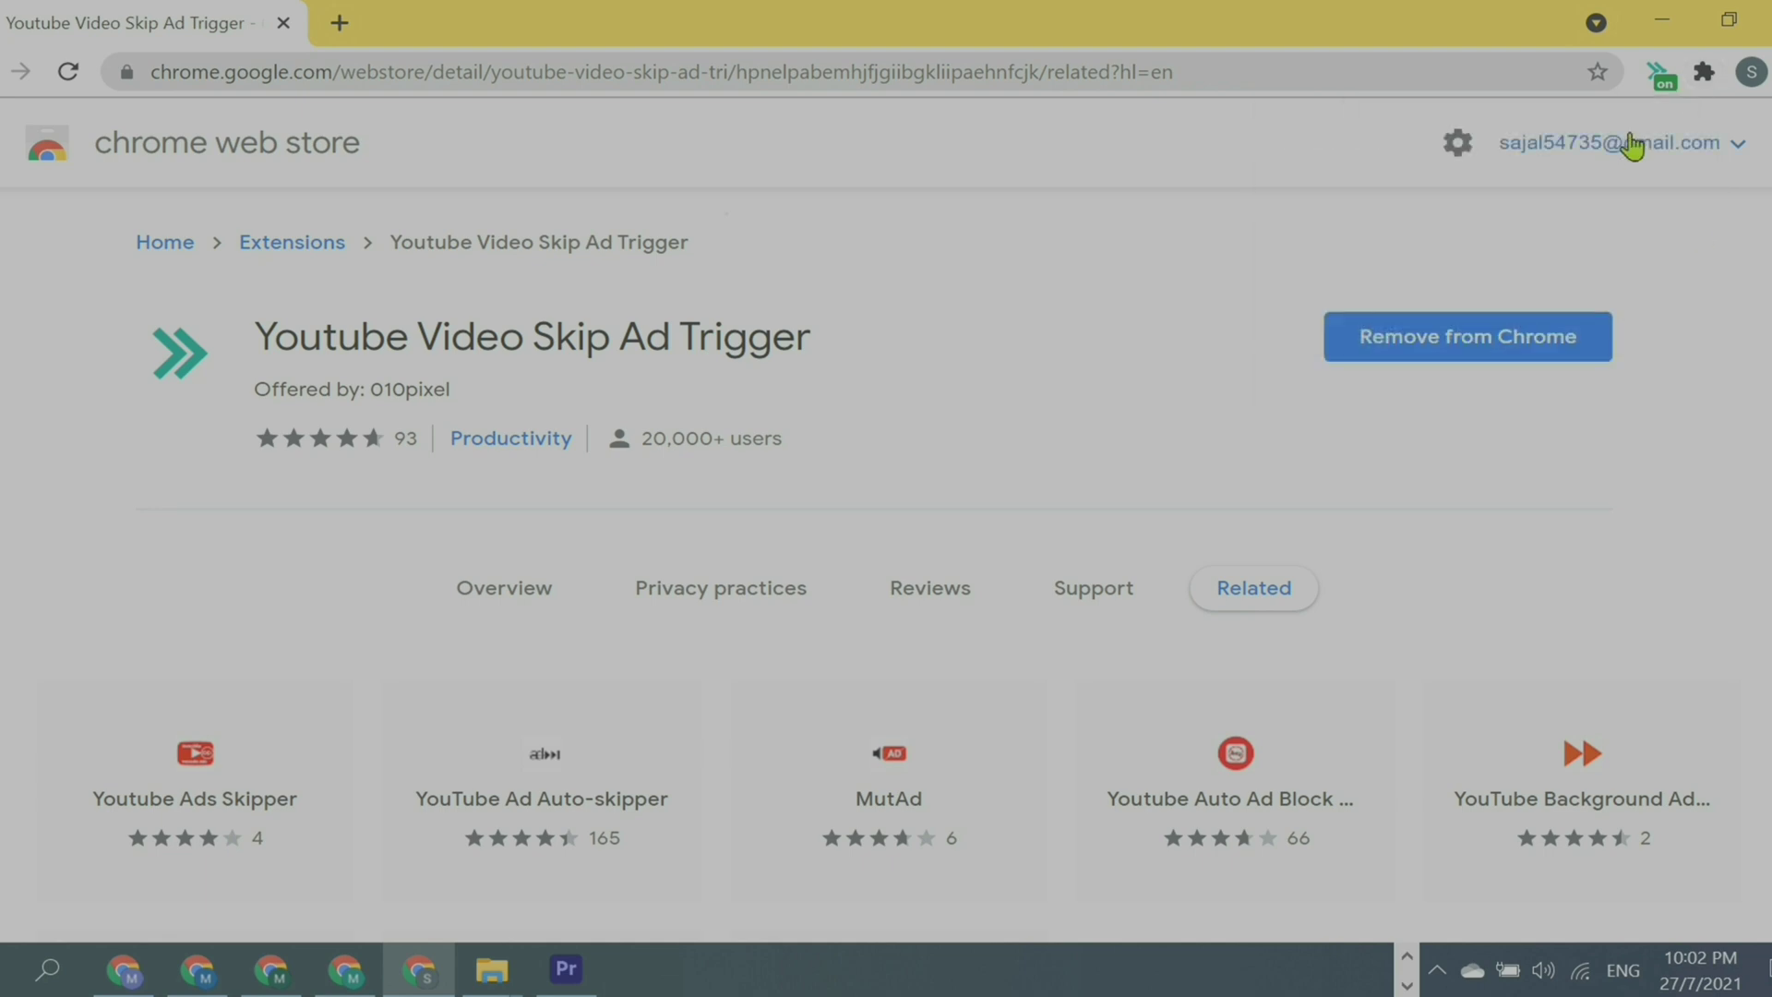
# Reopen the Extensions list and bring up the Youtube Video Skip Ad Trigger actions menu.
pyautogui.click(1709, 77)
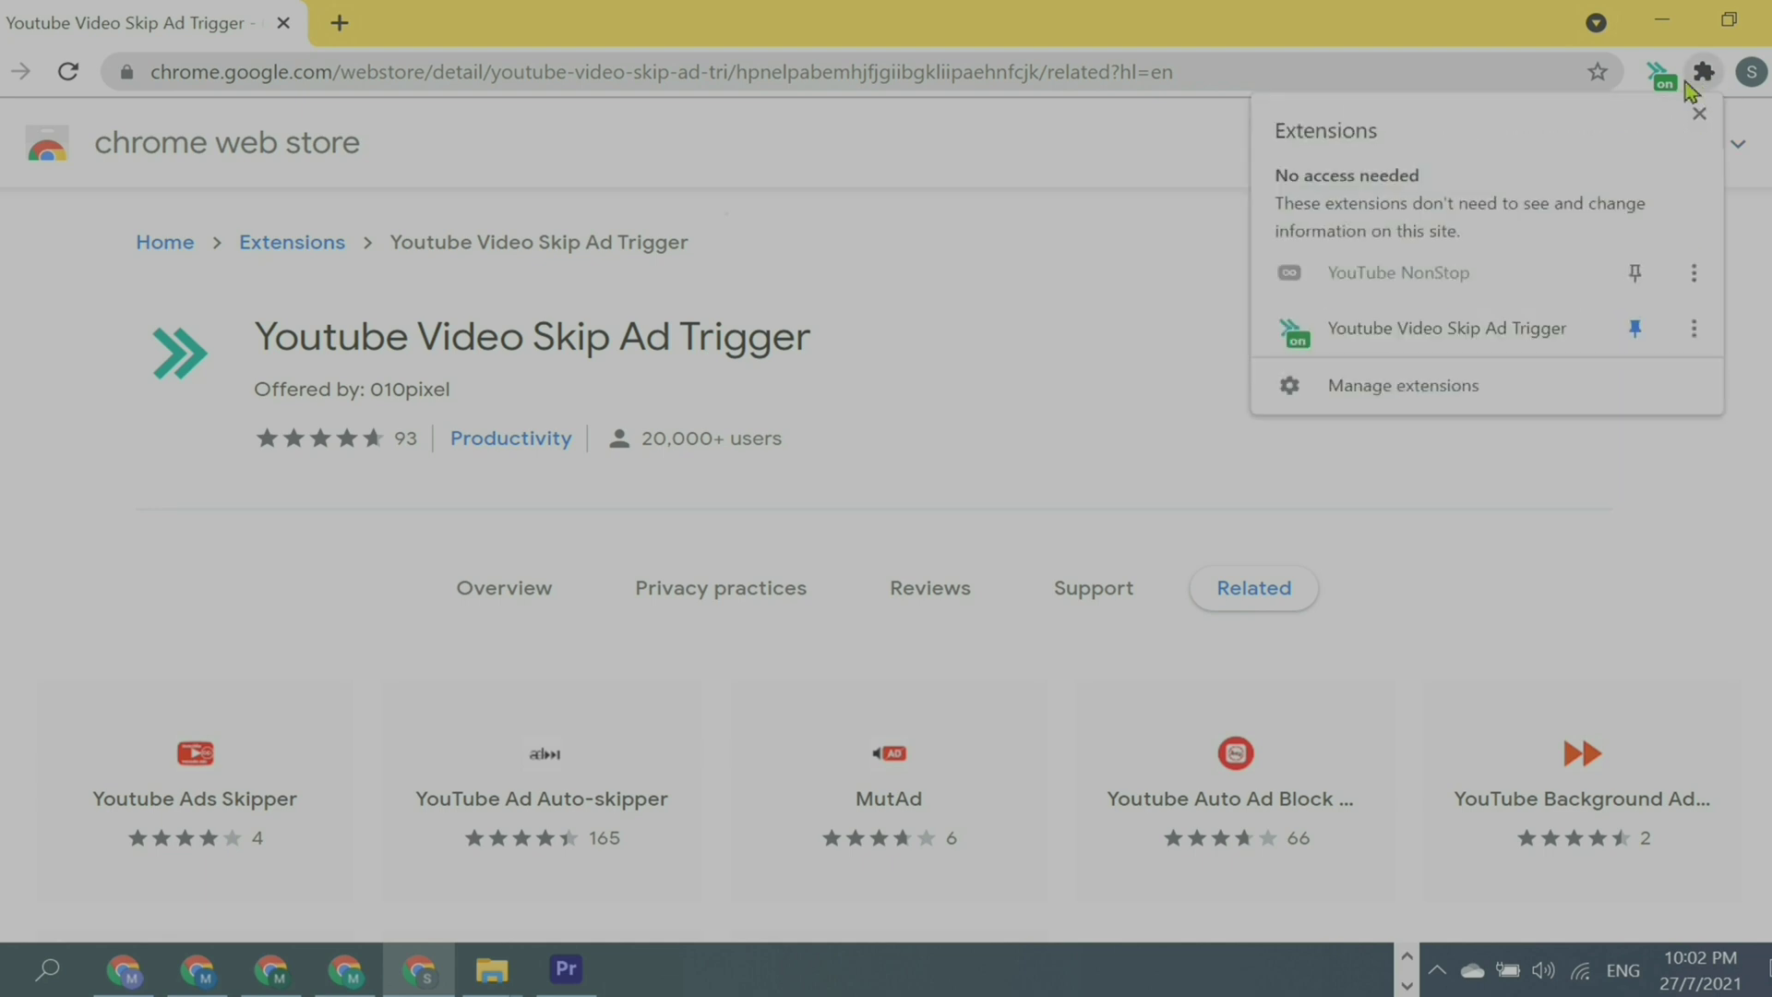
pyautogui.click(1706, 78)
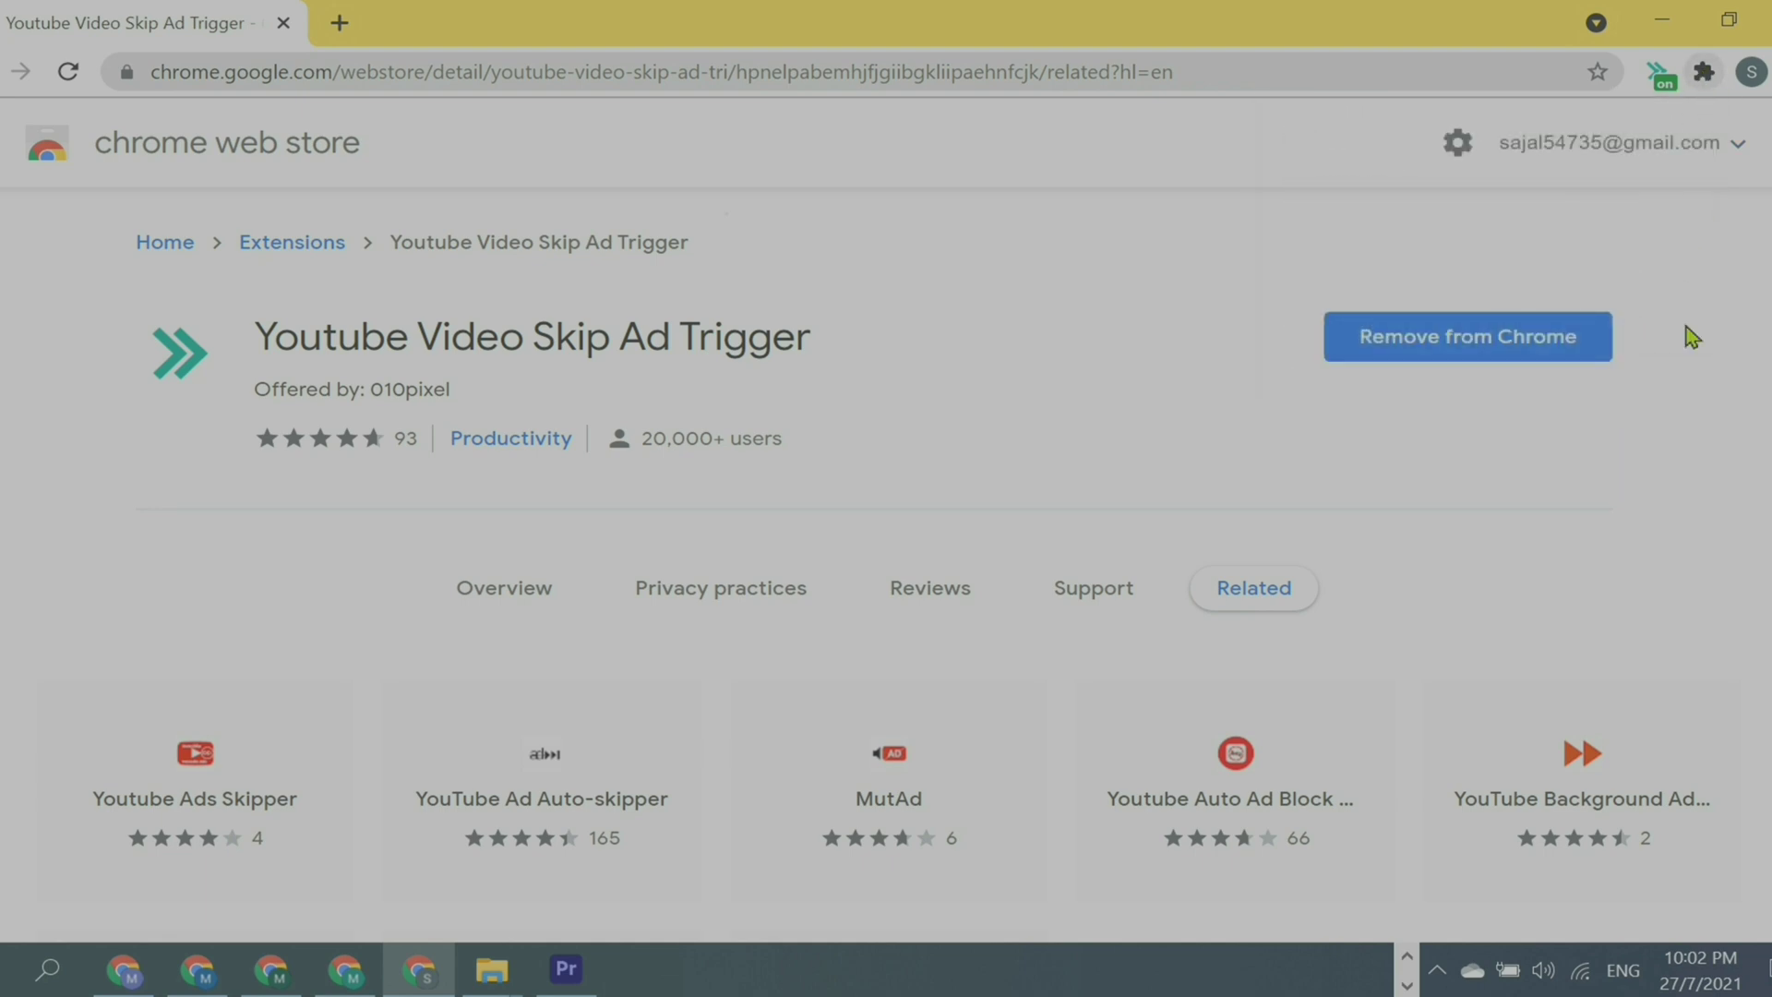
pyautogui.click(1708, 84)
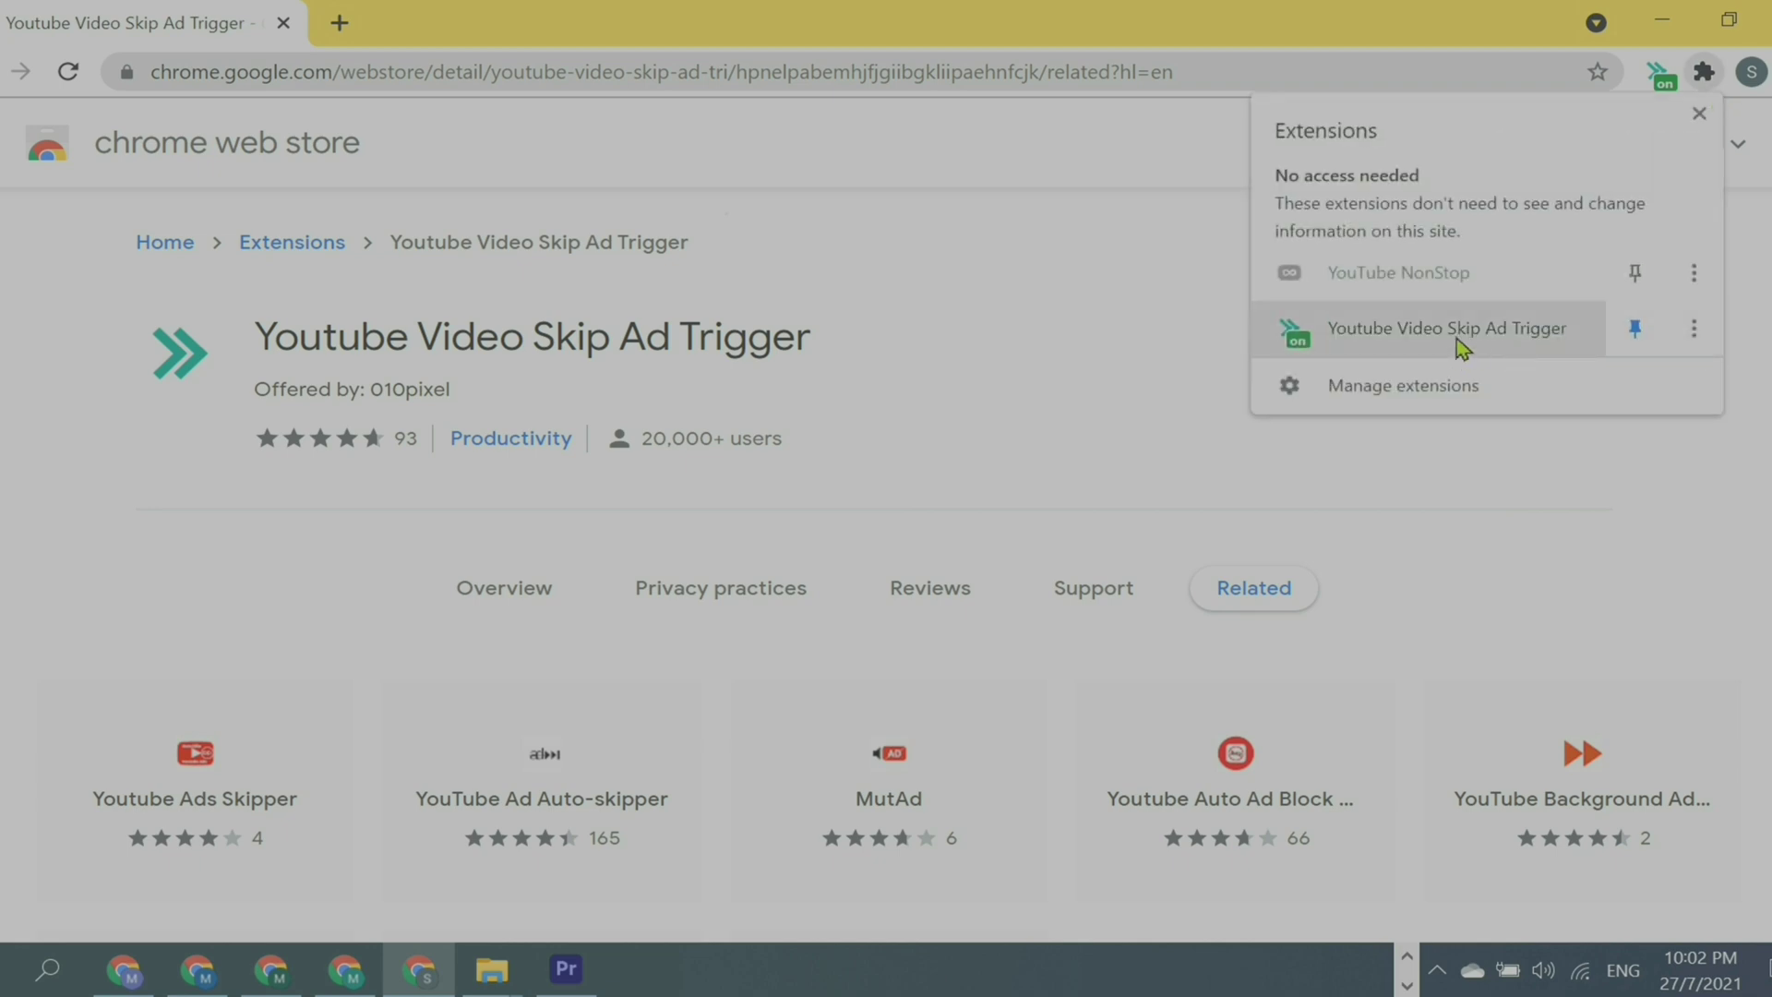
pyautogui.click(1694, 333)
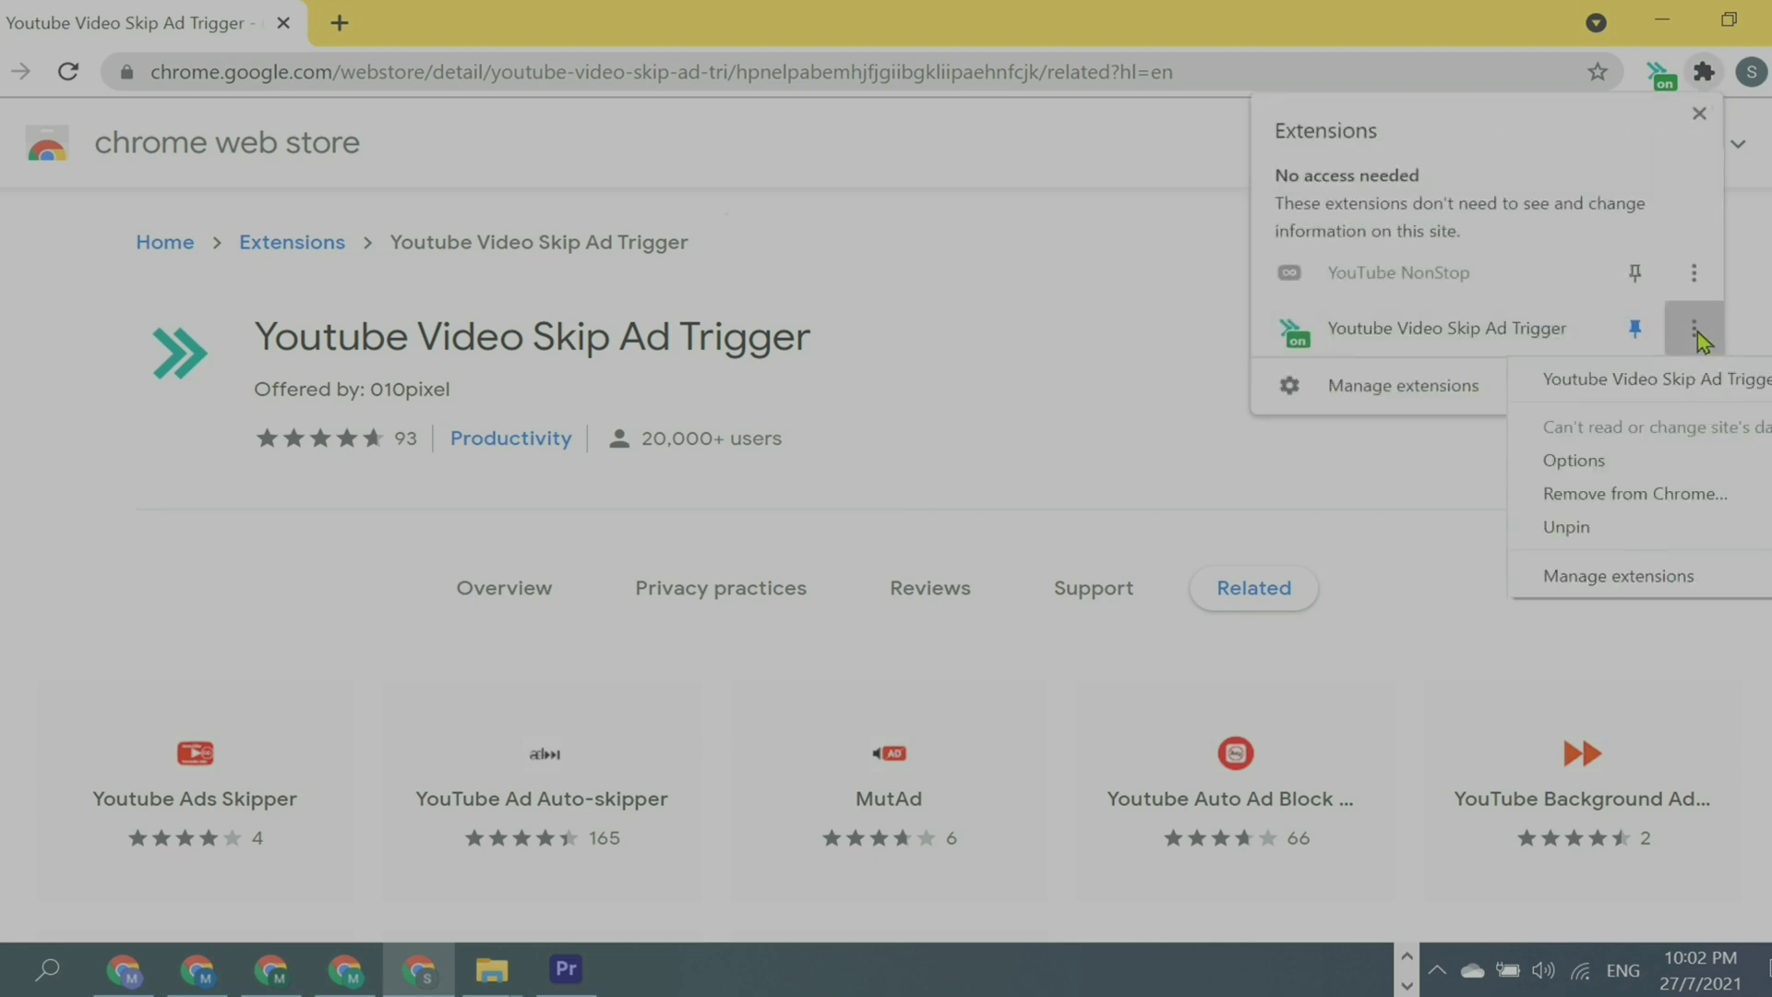
# Open the extension's Options, leaving its Status set to On.
pyautogui.click(1574, 461)
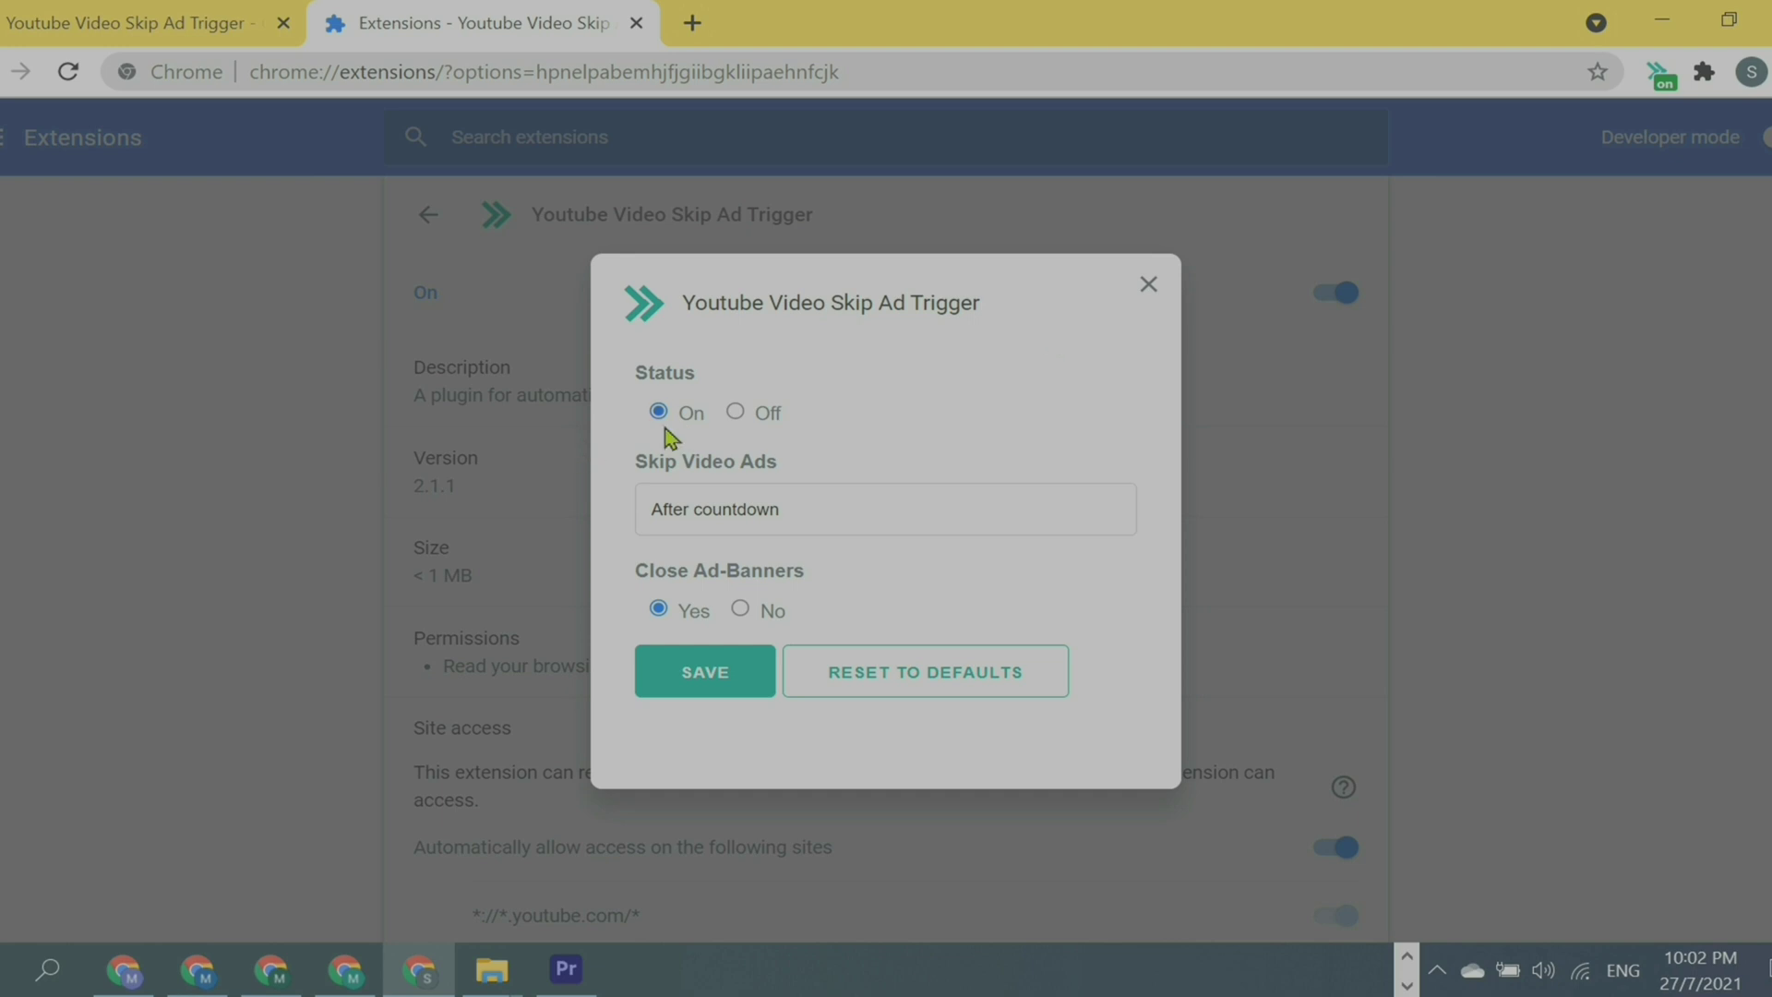
pyautogui.click(735, 413)
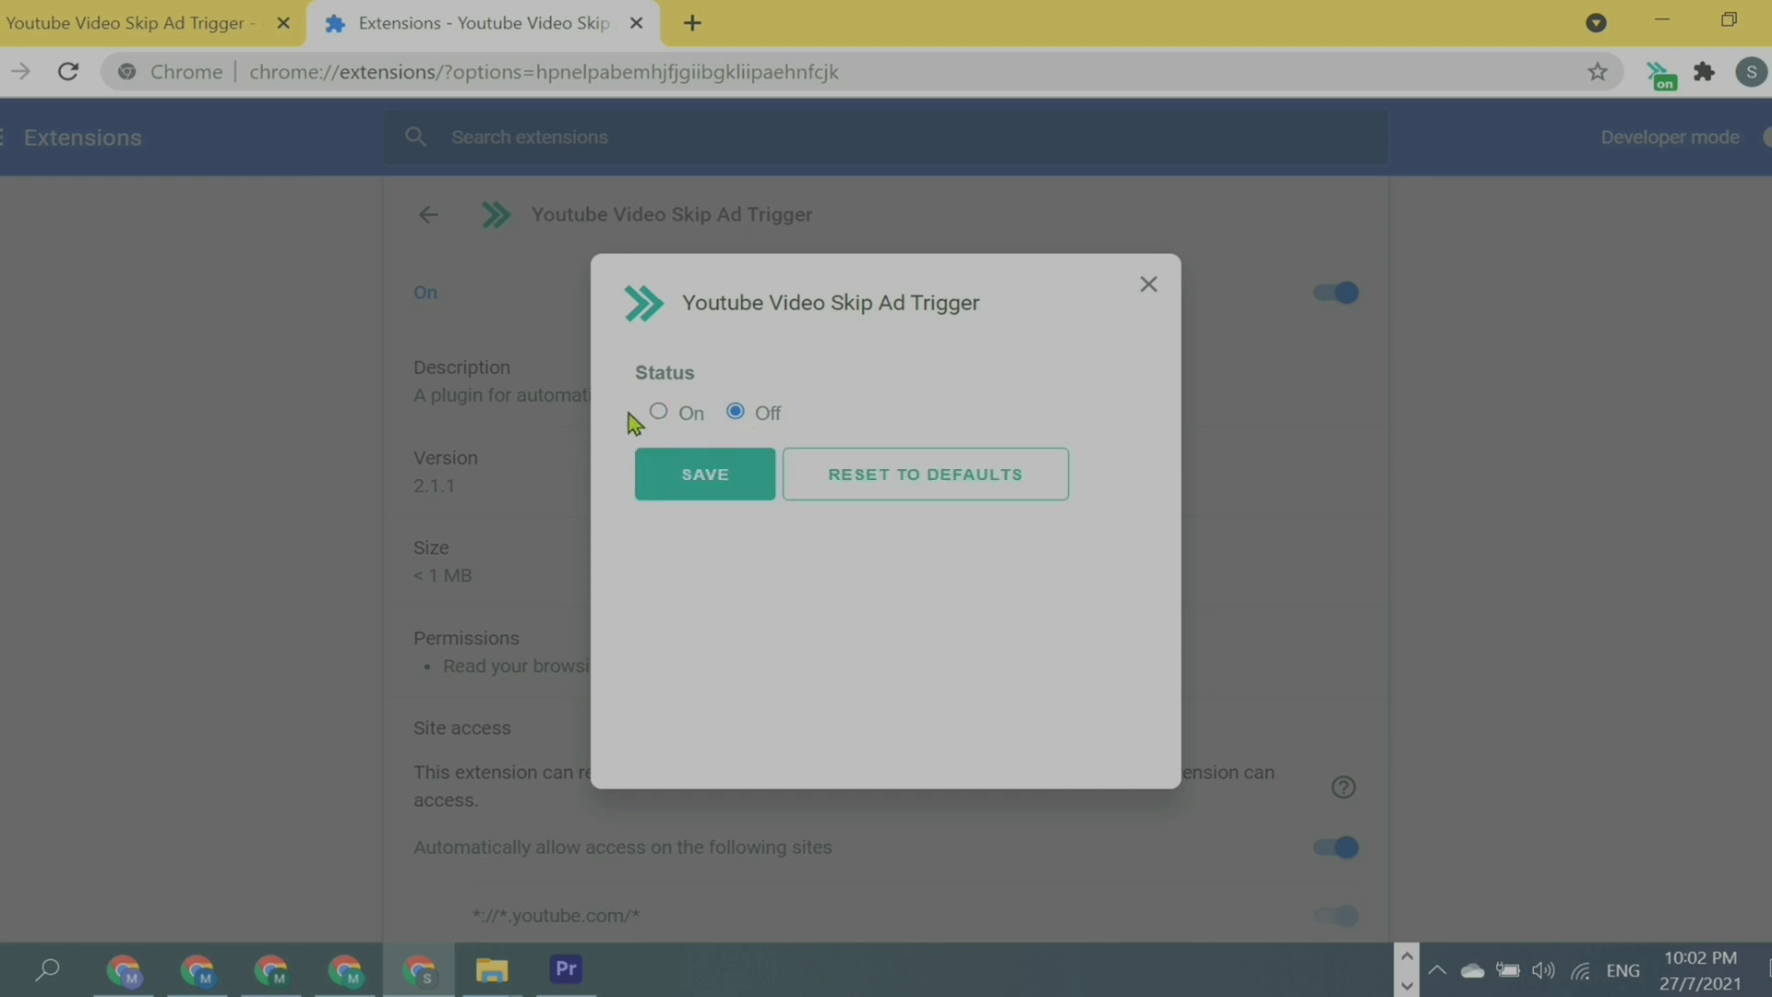
pyautogui.click(658, 411)
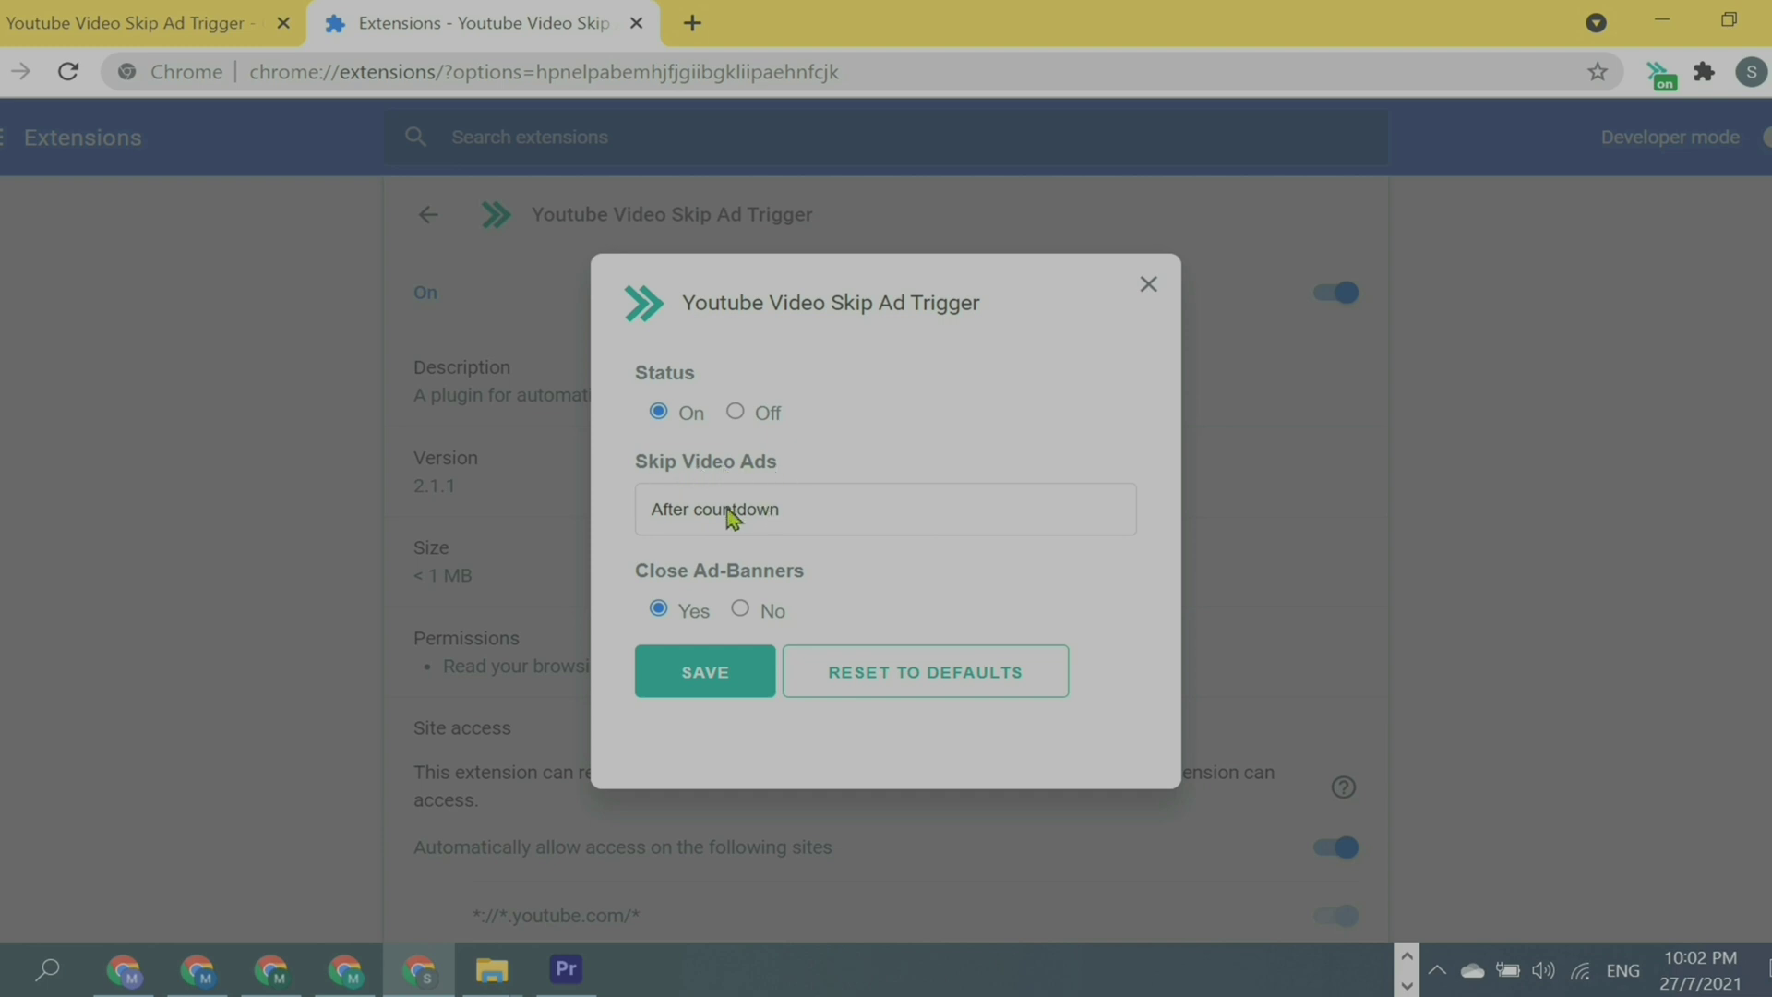
# Set Skip Video Ads to After countdown, save the options and close the dialog.
pyautogui.click(812, 511)
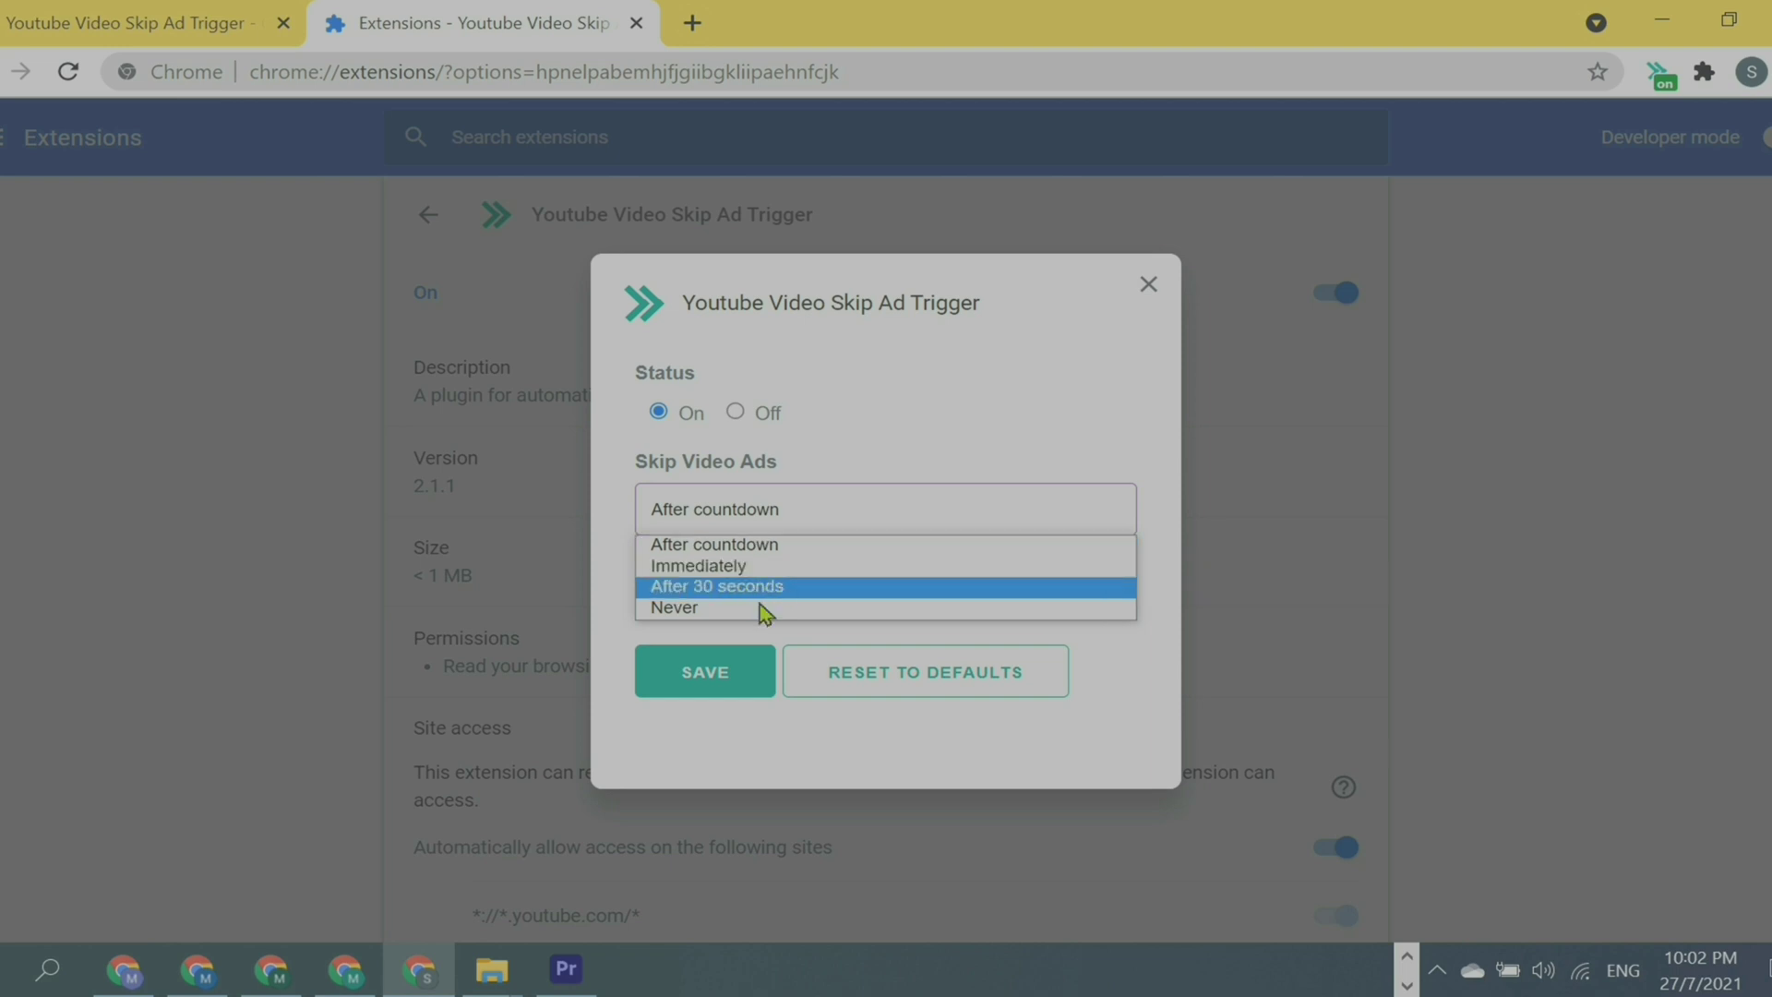
pyautogui.click(729, 610)
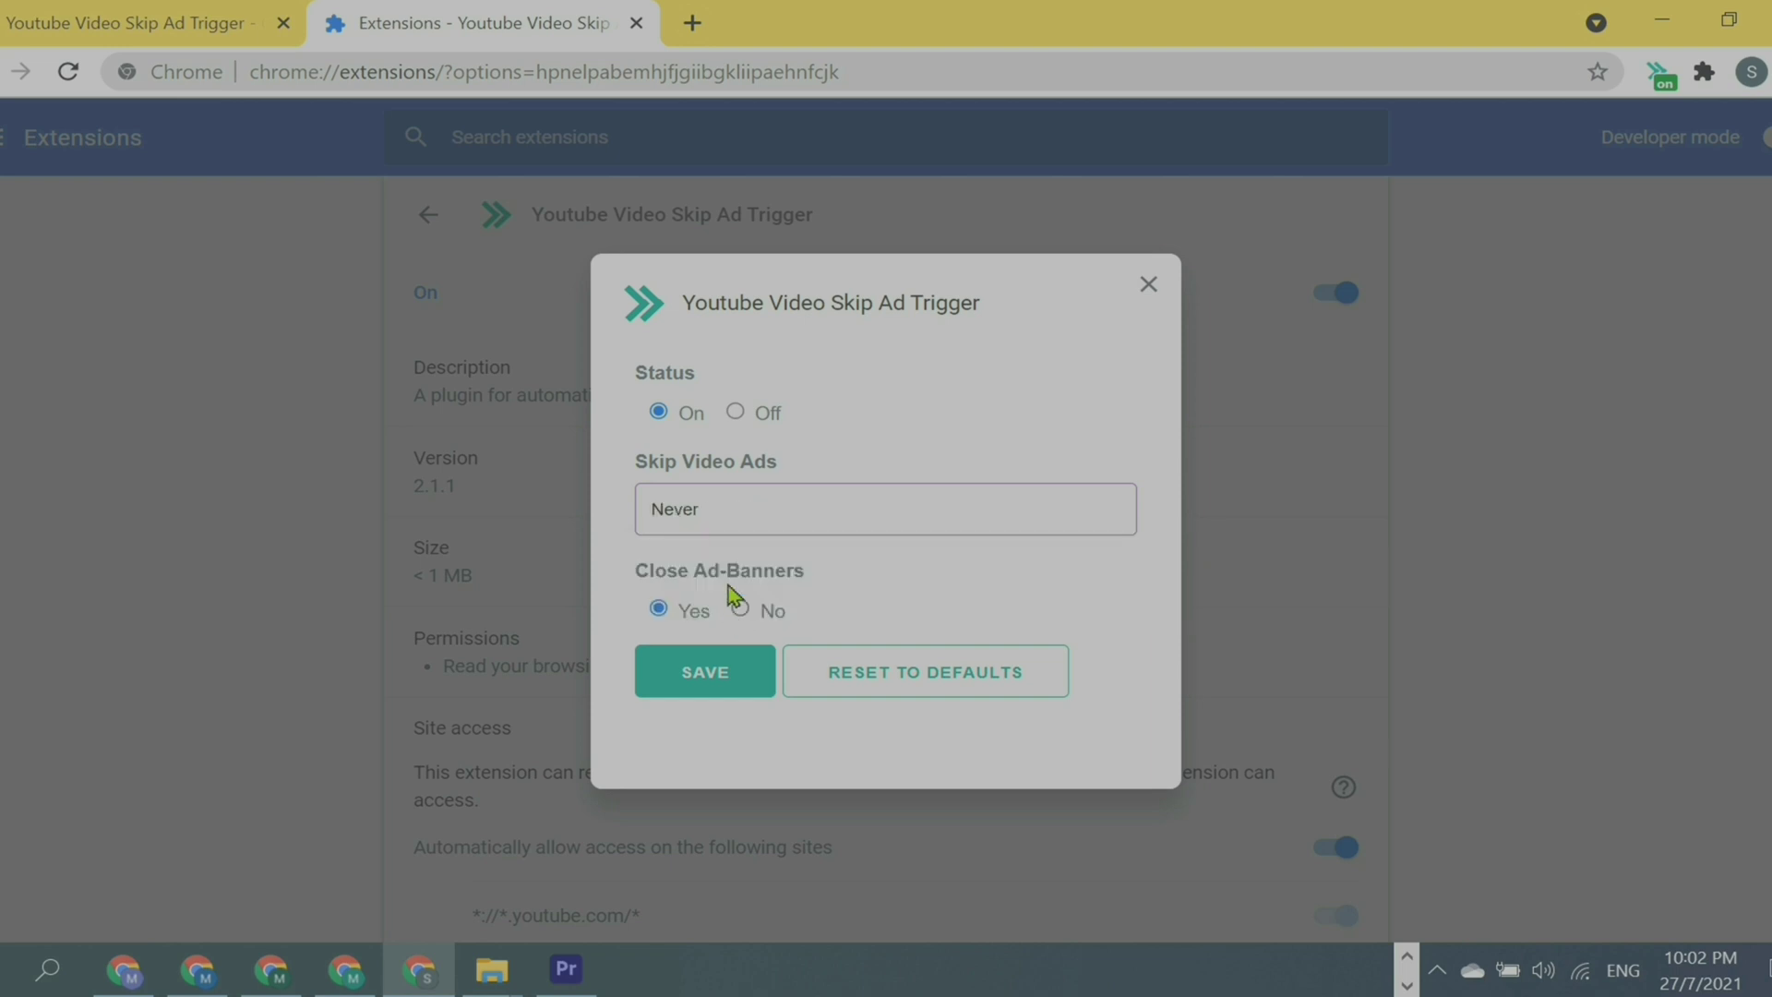
pyautogui.click(741, 517)
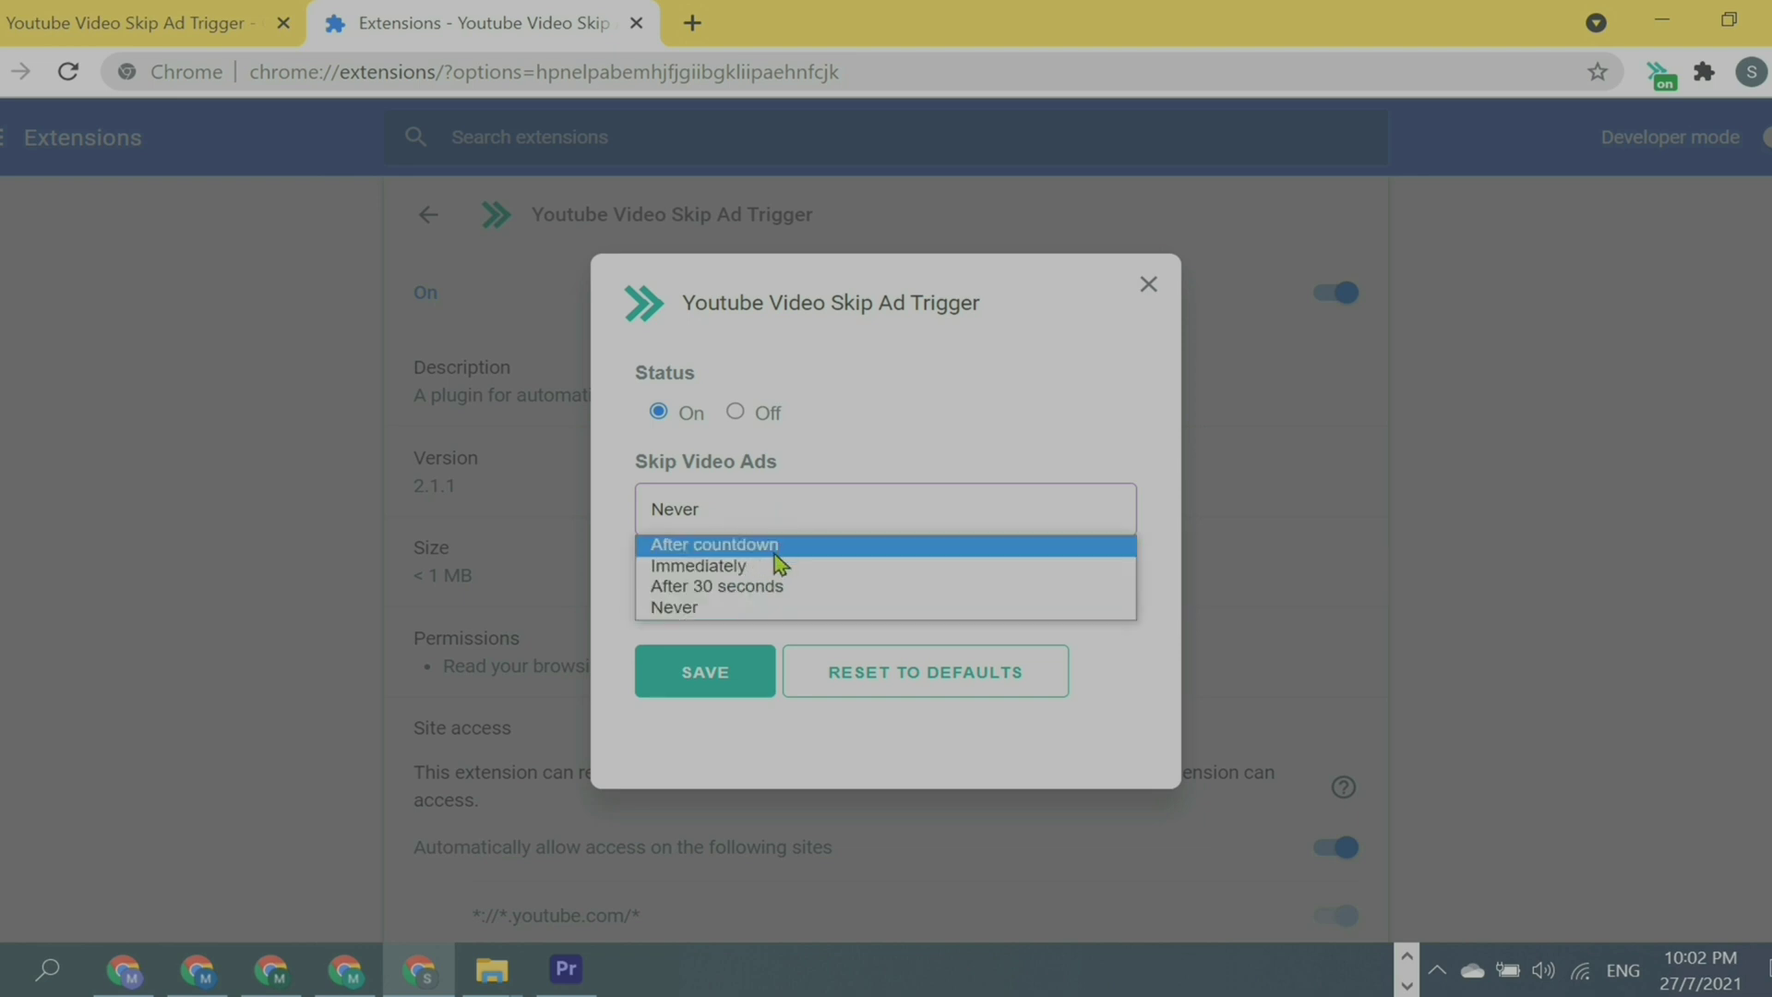
pyautogui.click(775, 552)
pyautogui.click(811, 518)
pyautogui.click(749, 566)
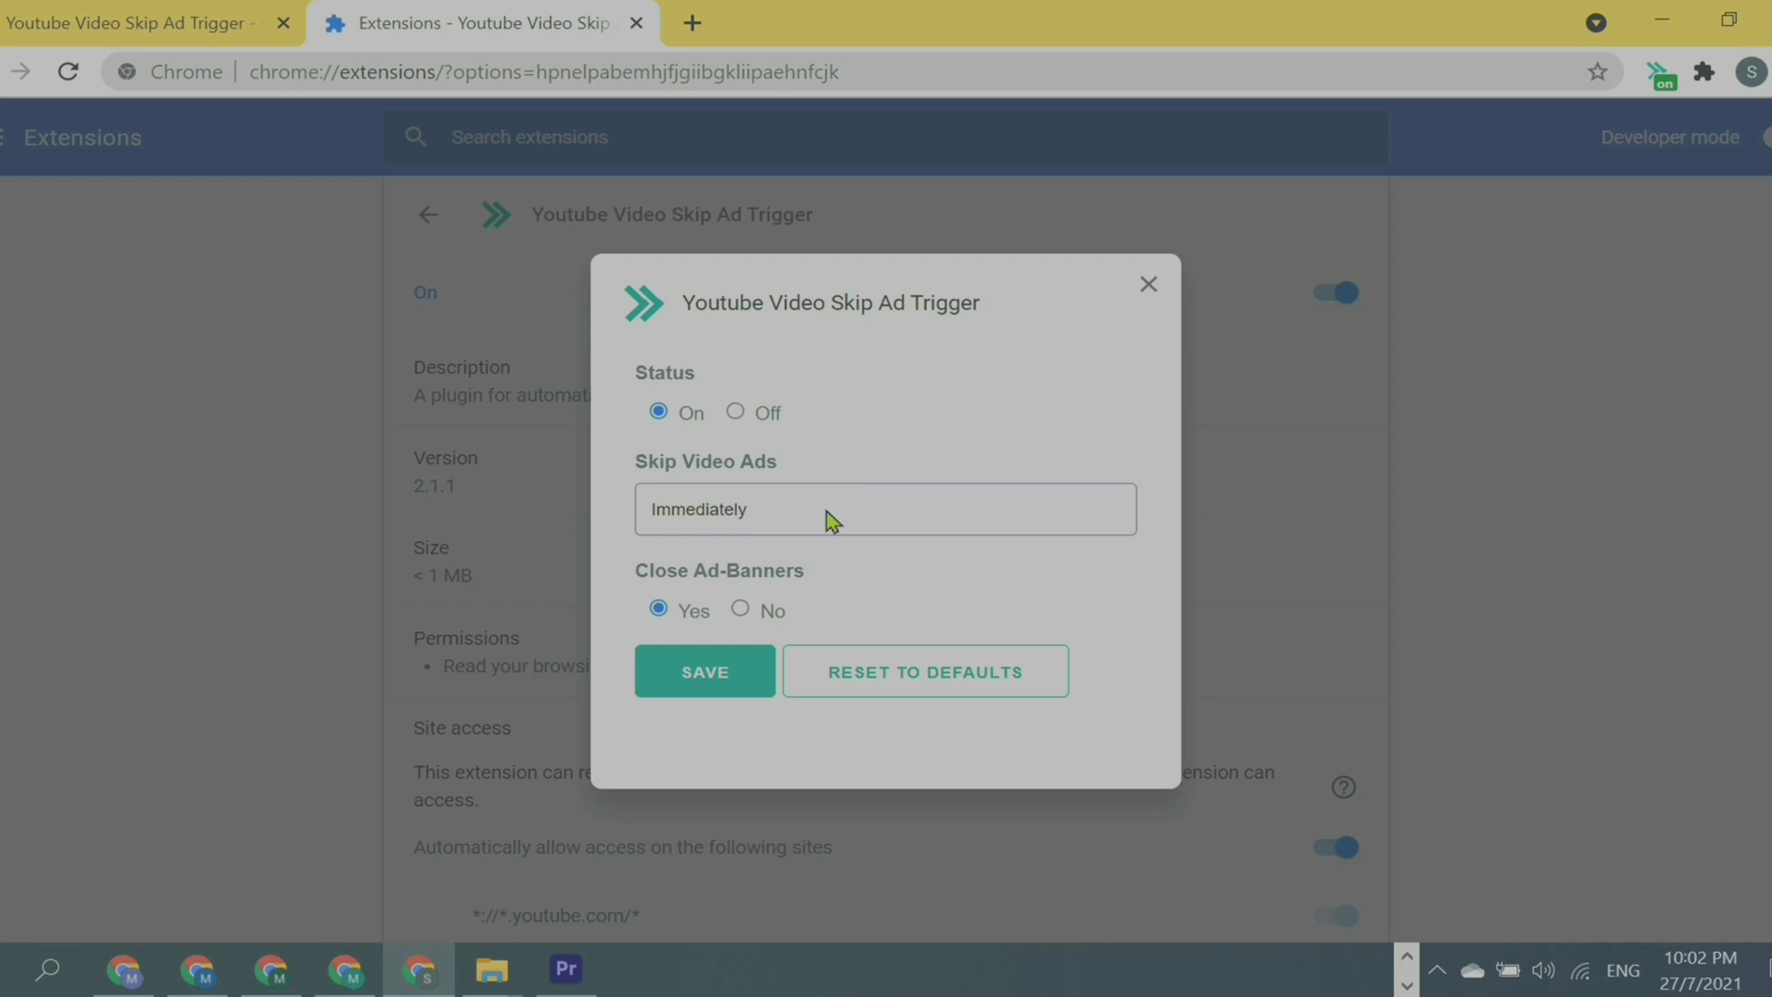
pyautogui.click(833, 521)
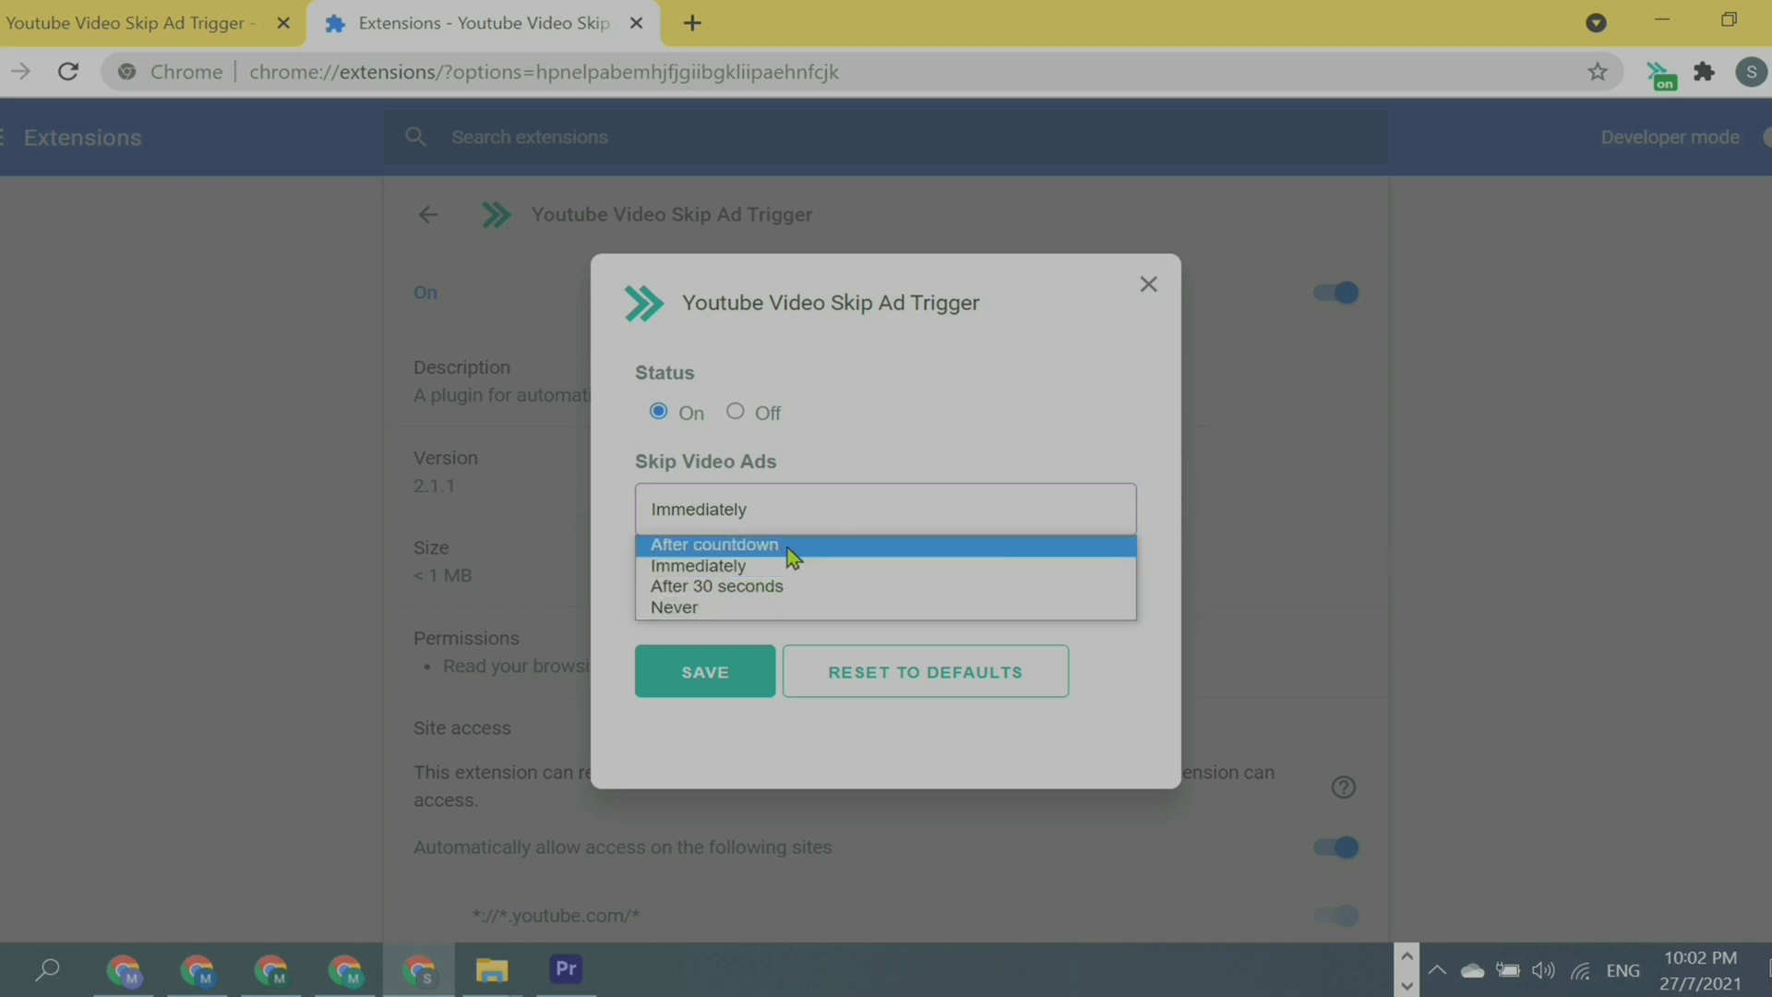
pyautogui.click(788, 546)
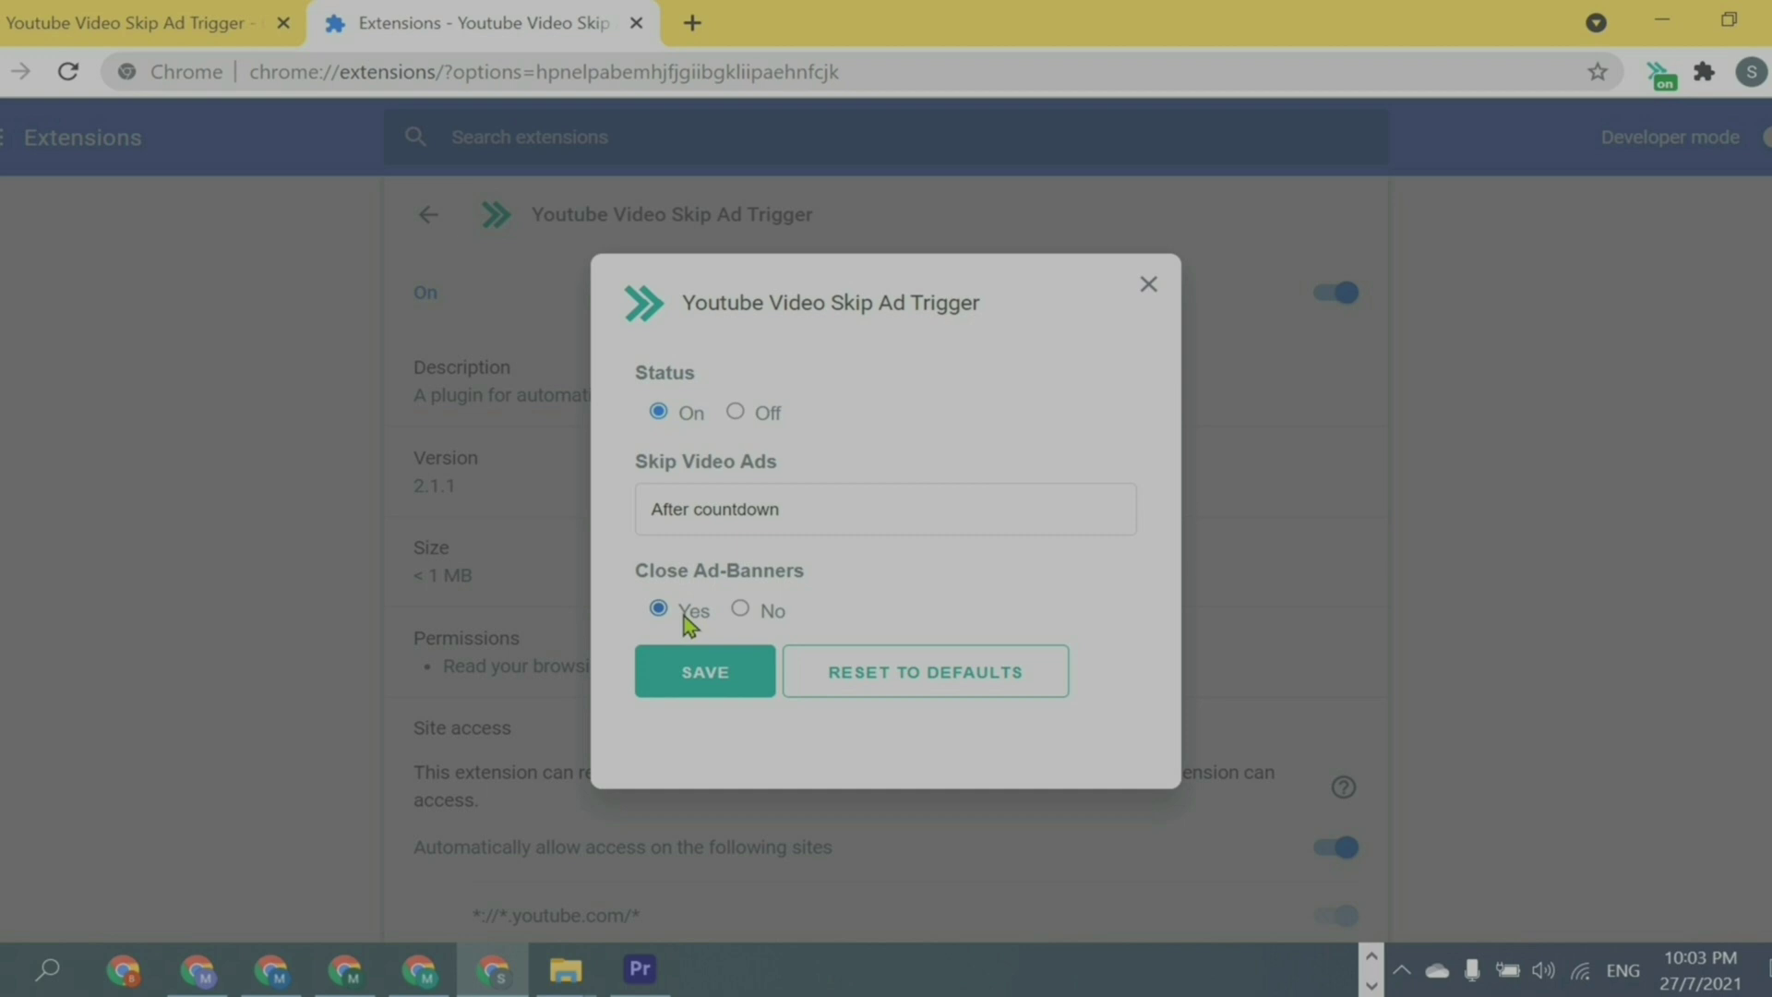
pyautogui.click(704, 673)
pyautogui.click(1146, 286)
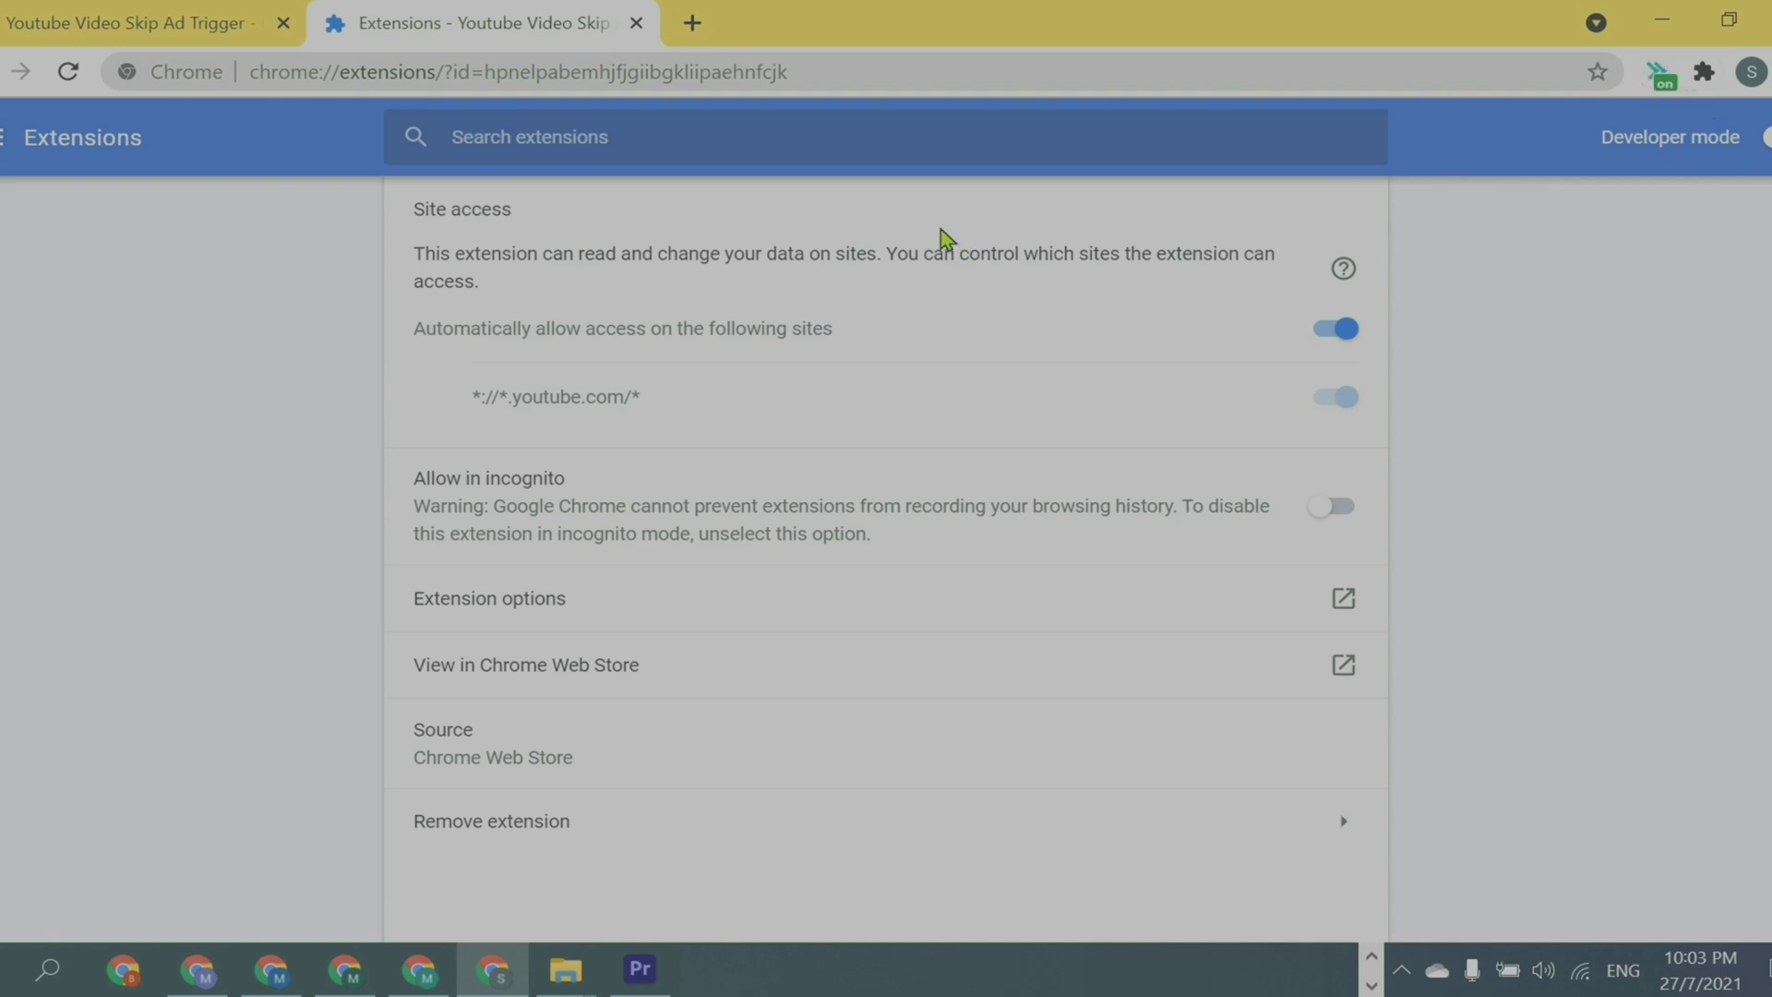
# Open a new Chrome tab to reach YouTube's home page.
pyautogui.scroll(5, 939, 229)
pyautogui.click(689, 36)
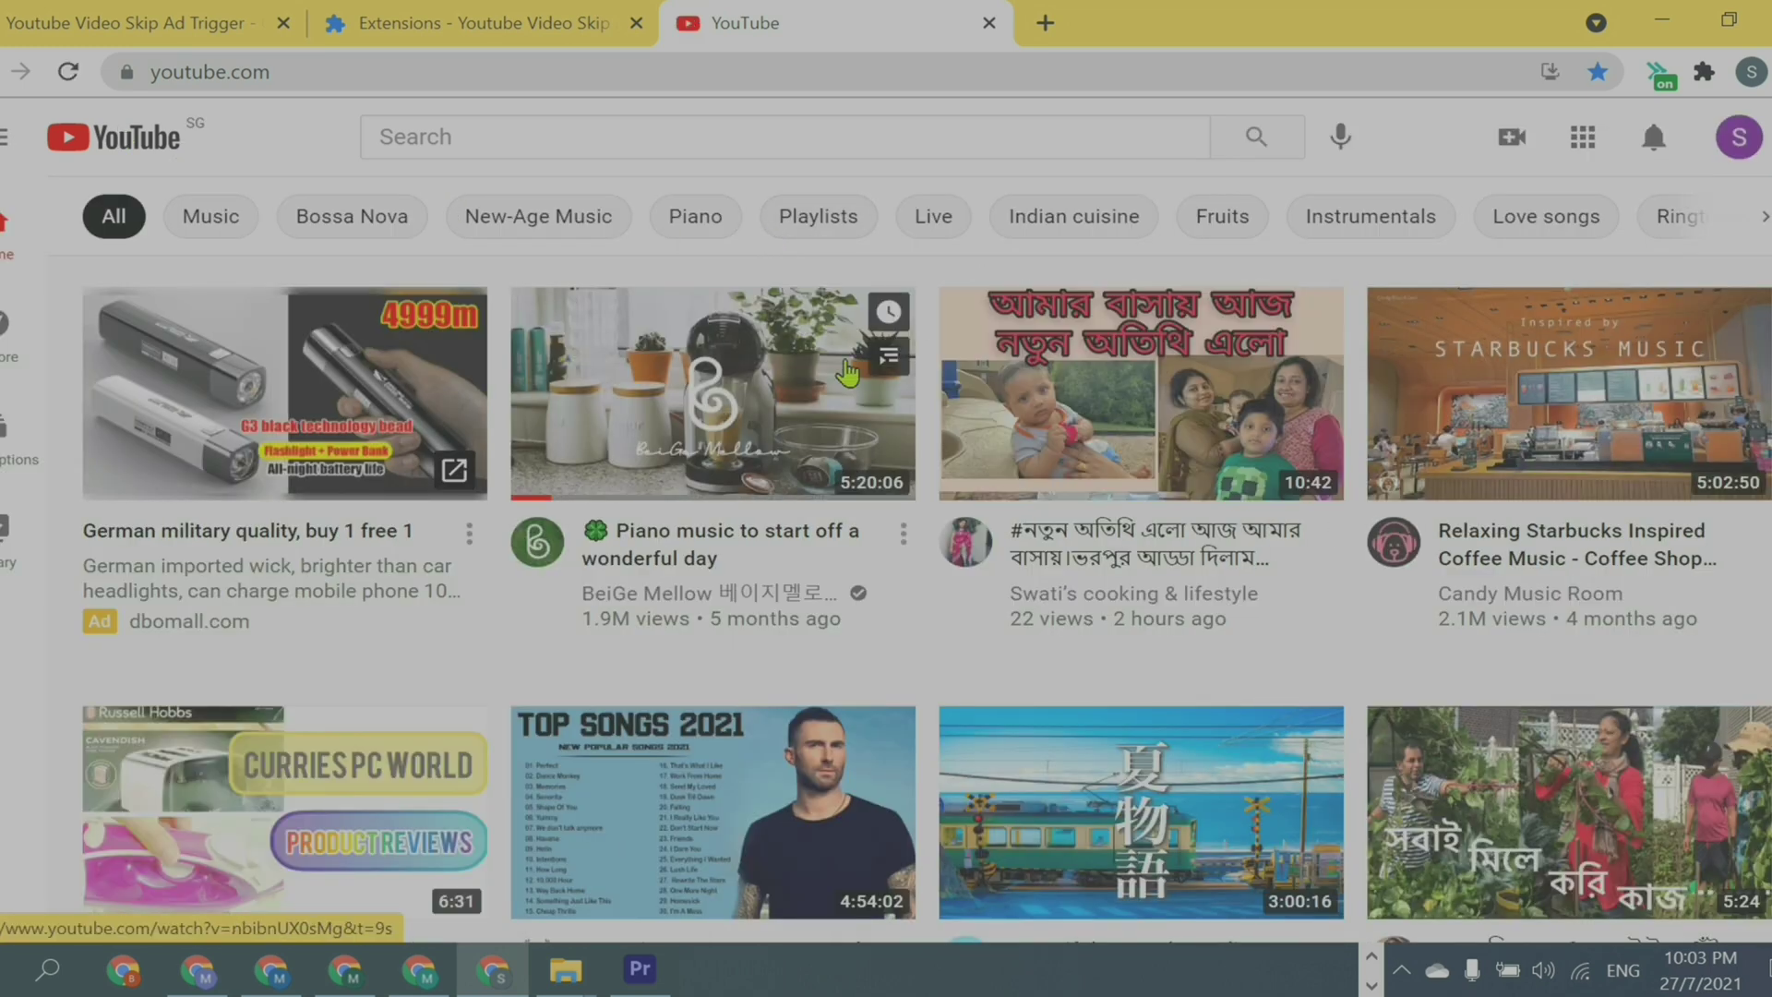
# Play the Spice Jar Chilli Fish recipe video from YouTube's suggested videos.
pyautogui.scroll(-3, 785, 396)
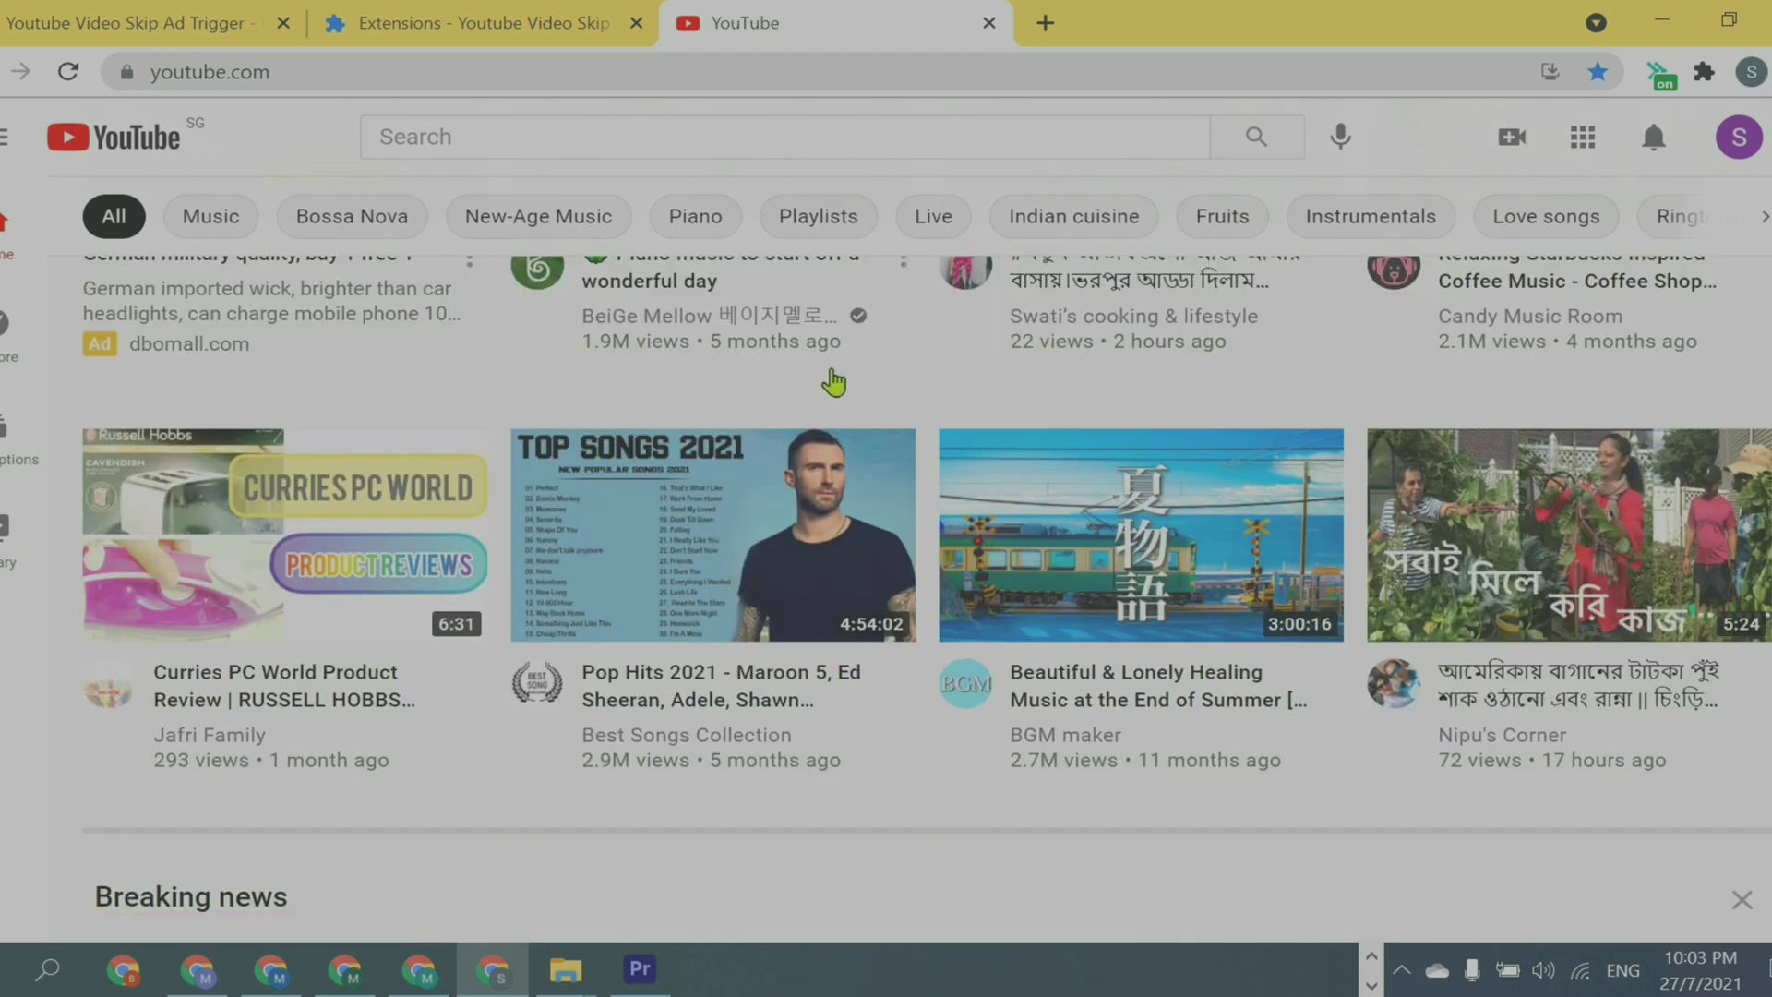
pyautogui.scroll(2, 838, 381)
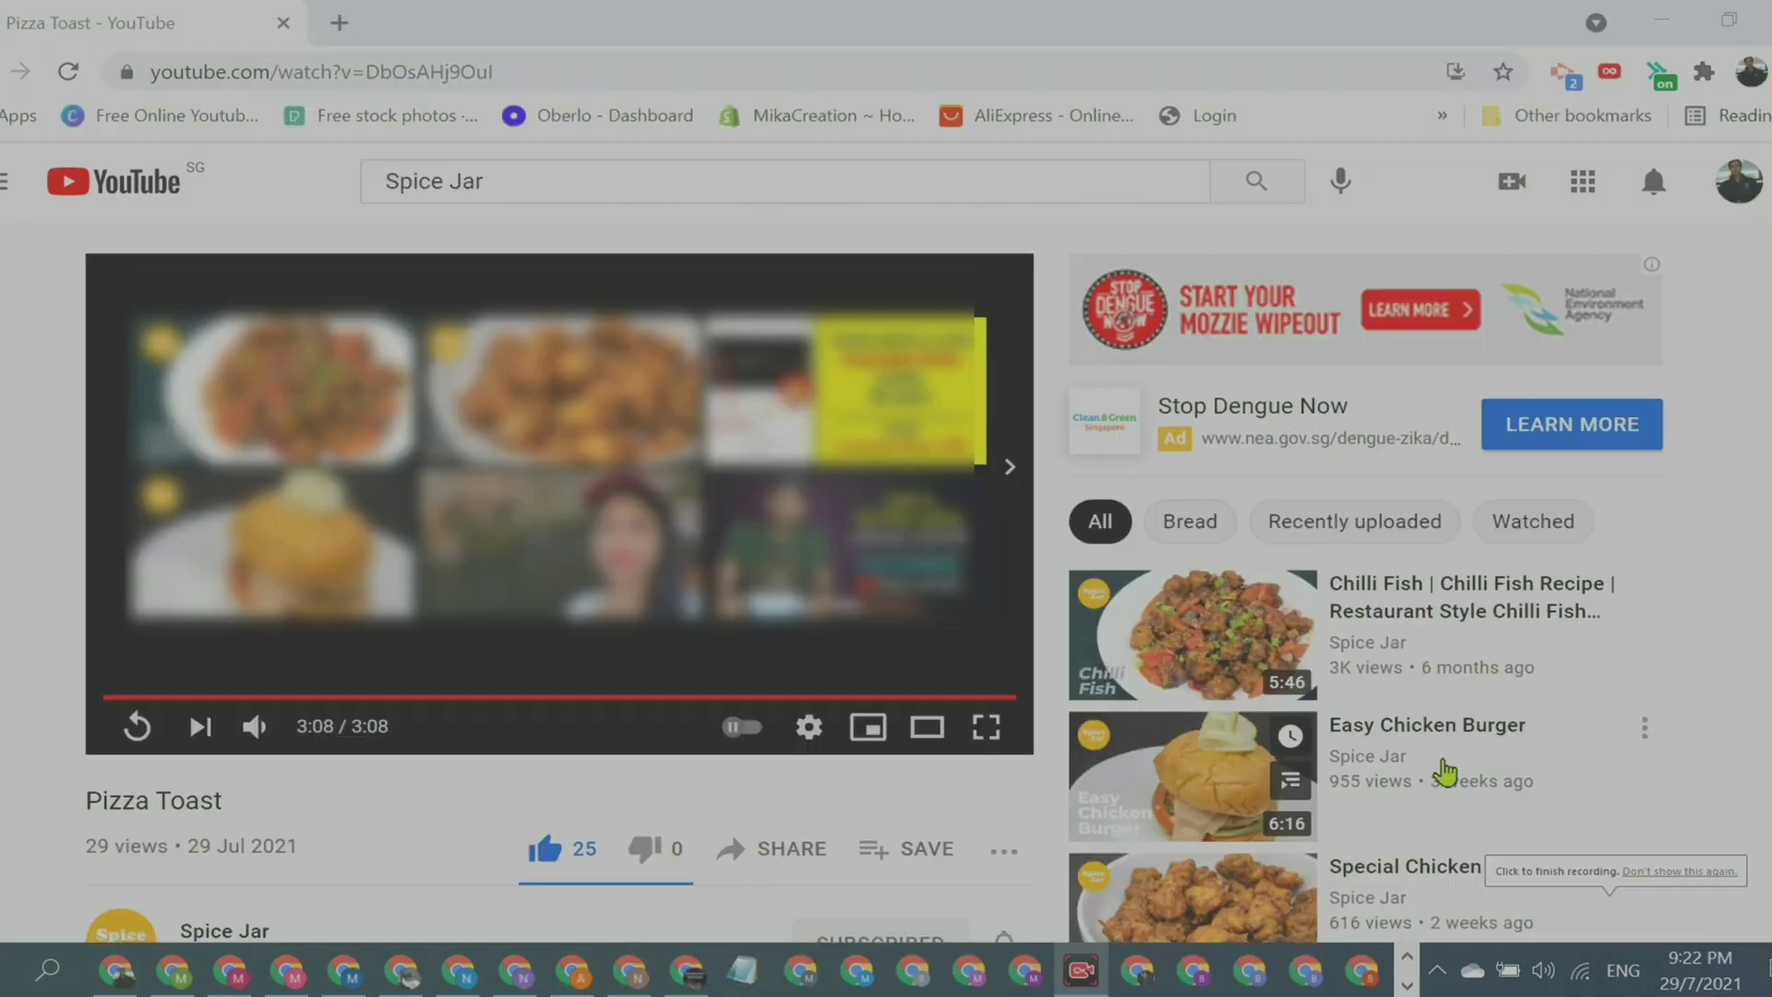
pyautogui.click(1165, 633)
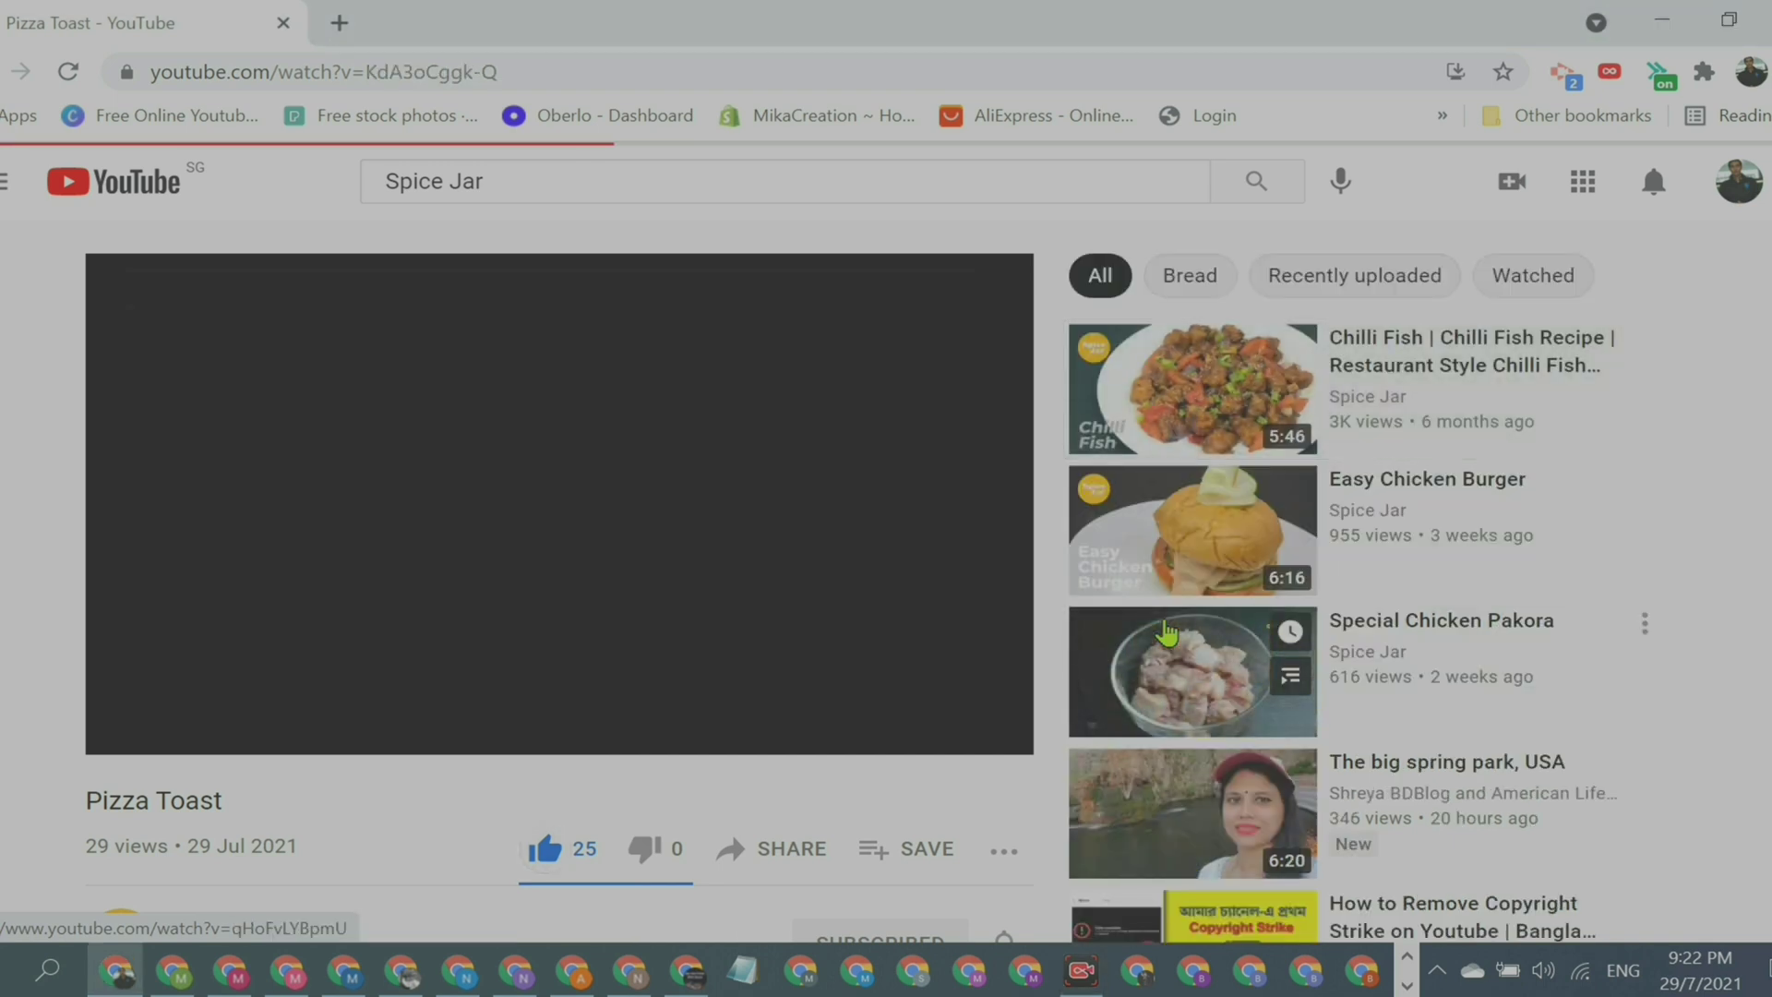